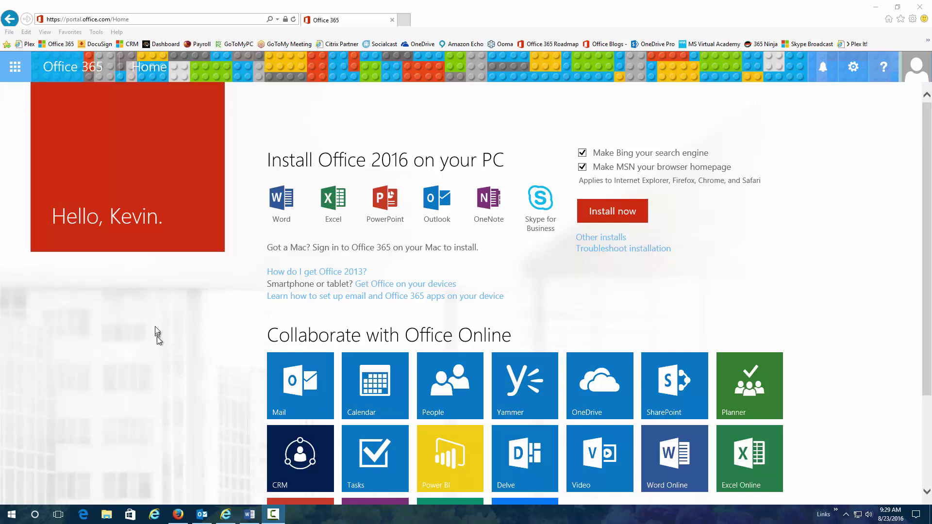
- Scroll the Office 365 home page to look over the install options and app tiles
scroll(156, 325, down, 1)
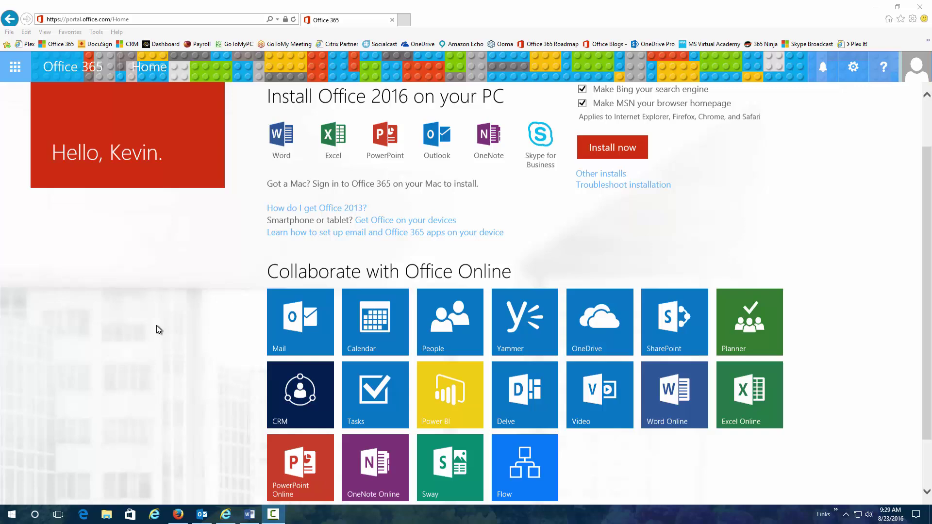
scroll(162, 325, up, 1)
scroll(162, 325, up, 1)
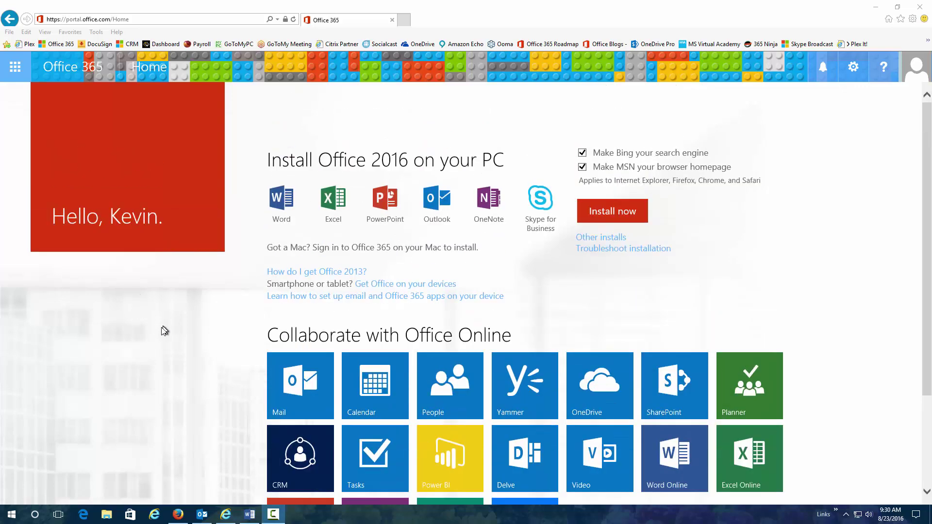
scroll(156, 330, down, 2)
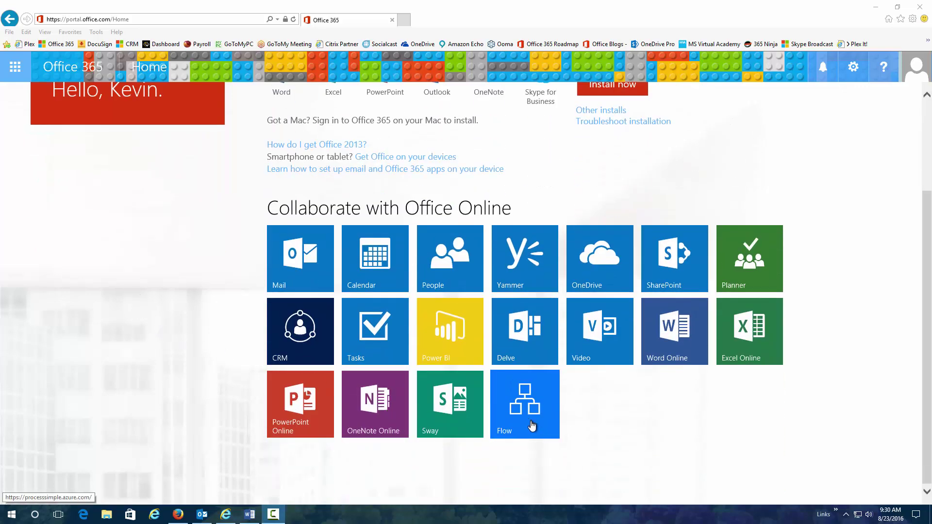
scroll(229, 274, up, 2)
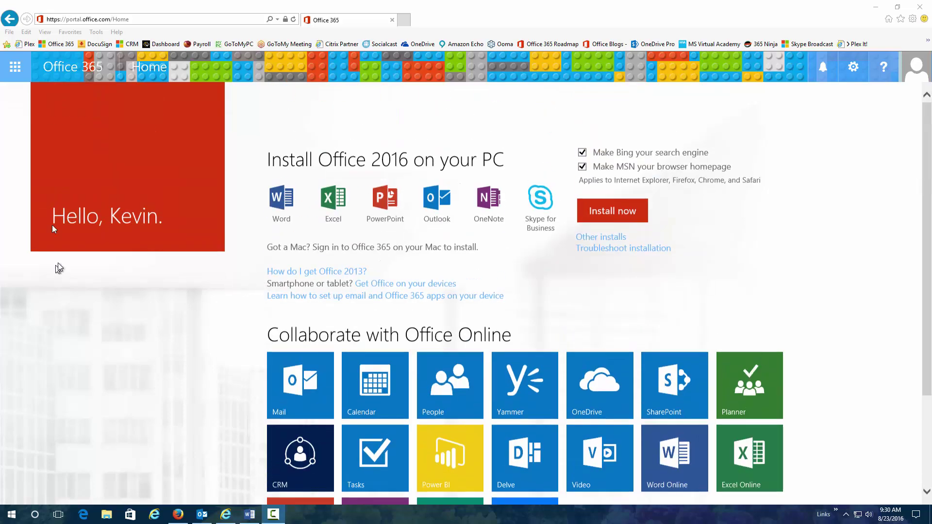
- Launch Flow from the Office 365 app launcher and scroll down to the connectable services
click(15, 67)
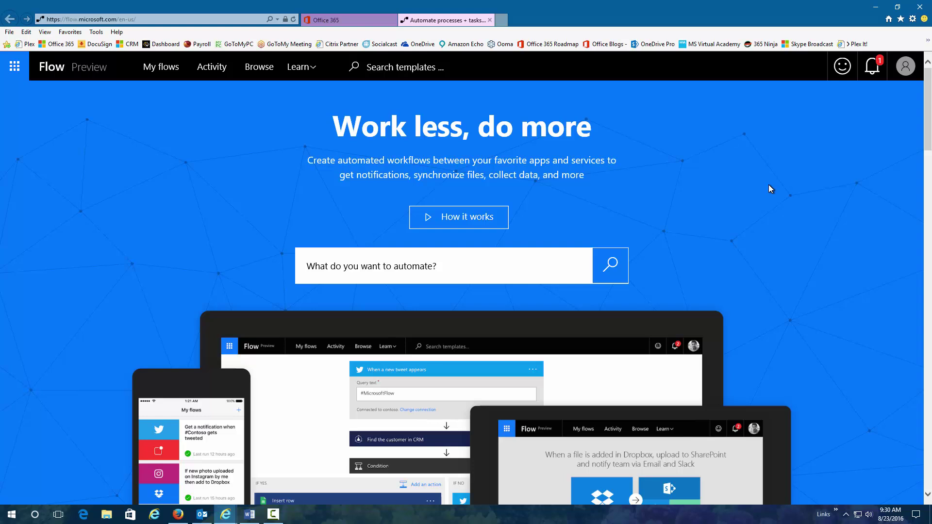
scroll(444, 143, down, 4)
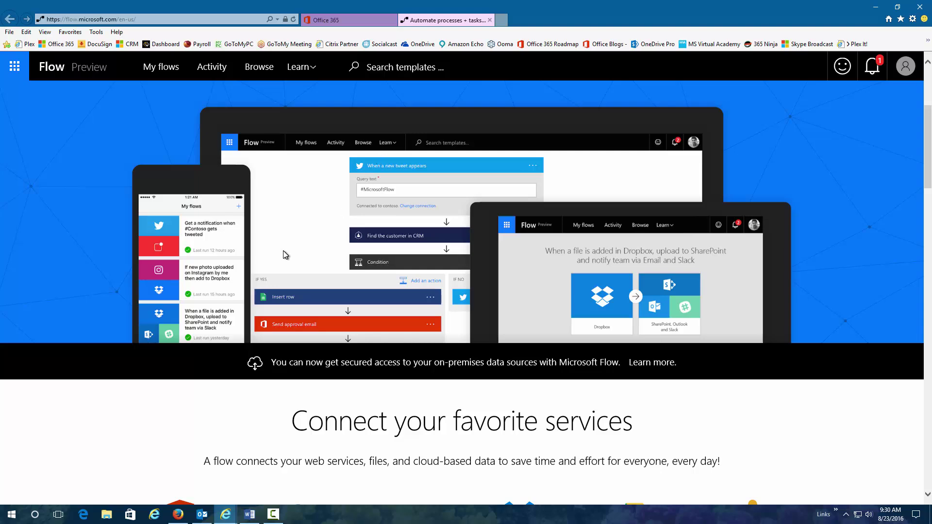
scroll(301, 243, down, 5)
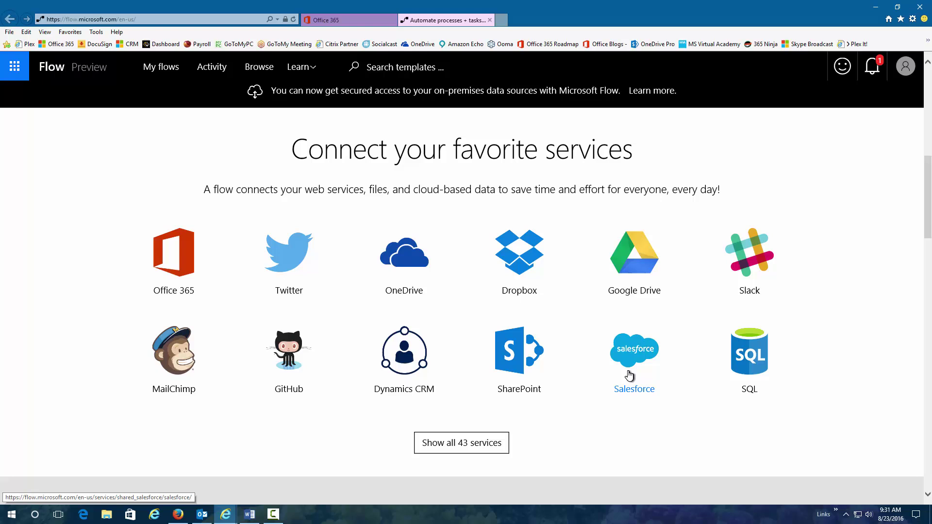
click(458, 450)
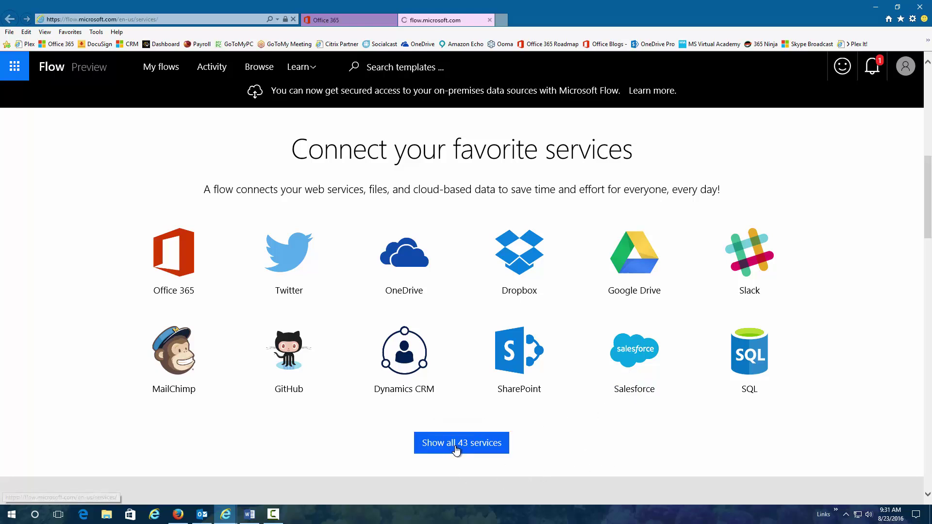
scroll(543, 206, down, 9)
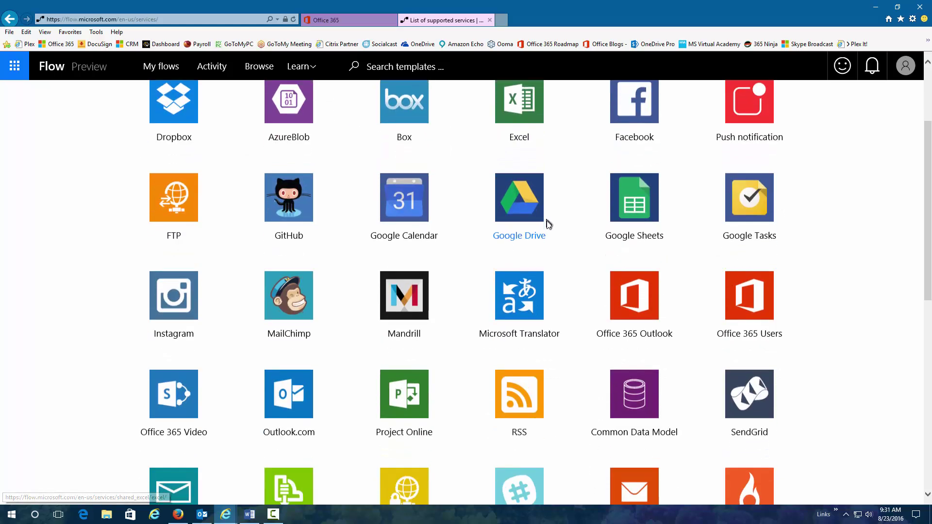
scroll(548, 231, up, 9)
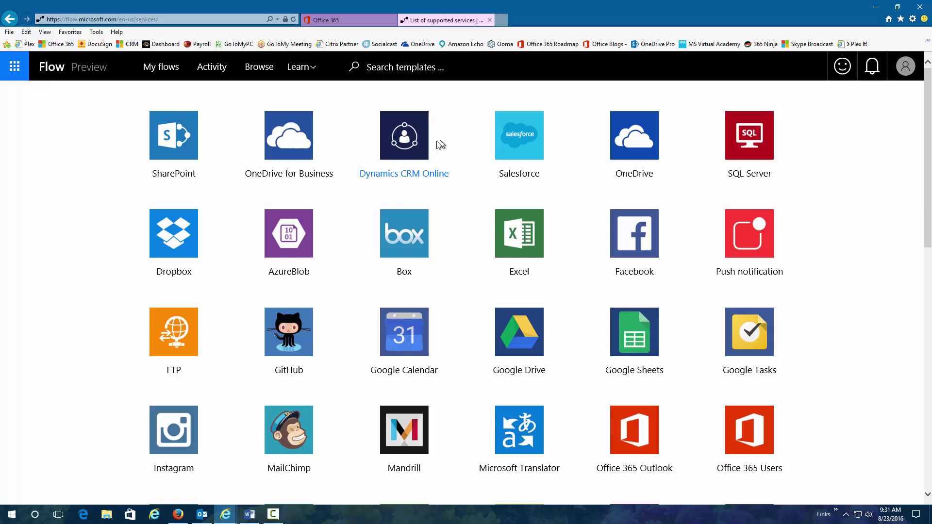
click(9, 19)
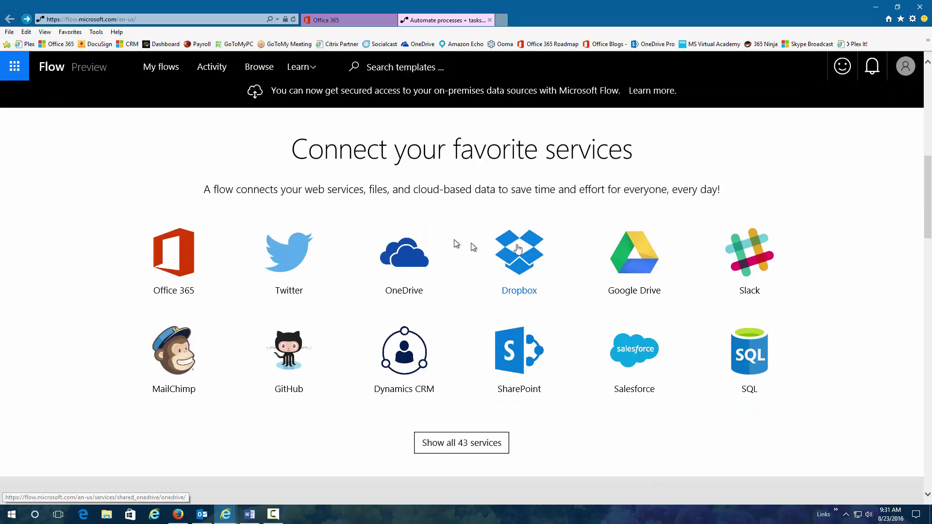
scroll(524, 249, down, 8)
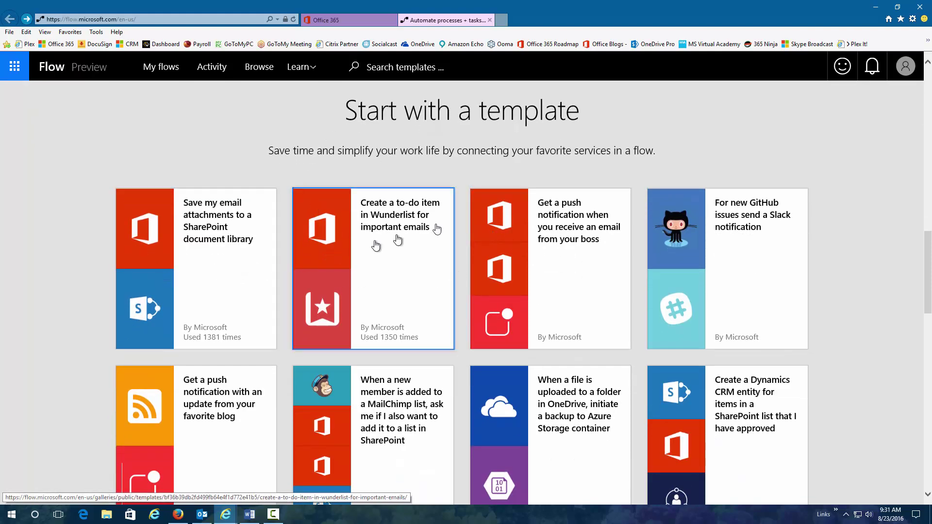
scroll(824, 129, down, 3)
scroll(823, 129, down, 2)
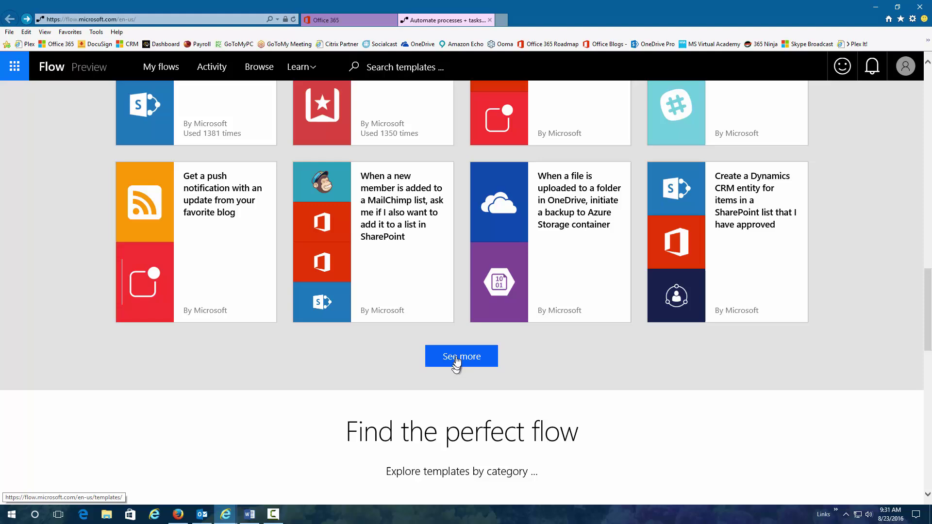
click(461, 359)
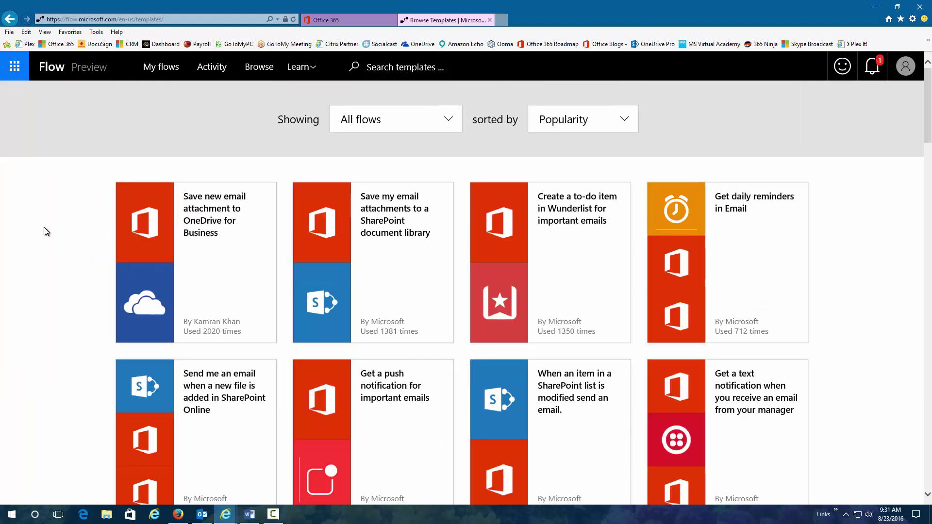
scroll(22, 240, down, 8)
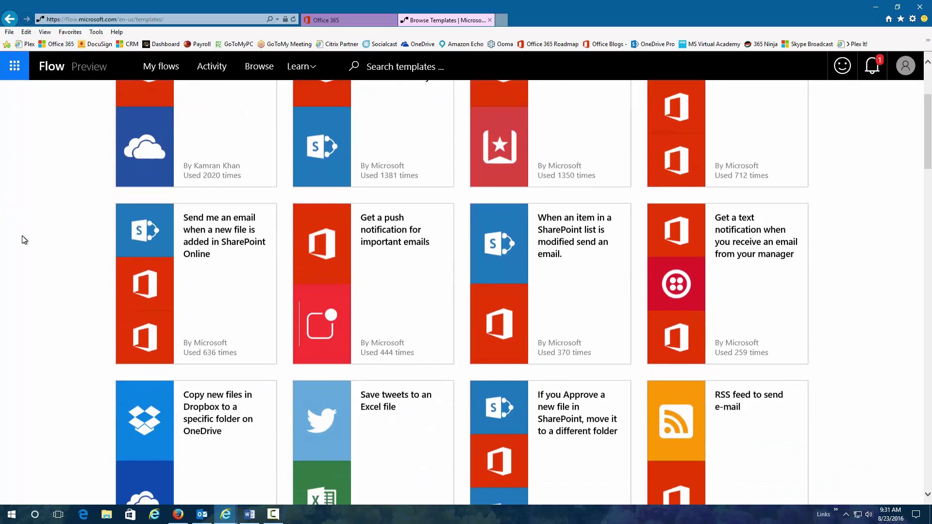
scroll(23, 239, down, 9)
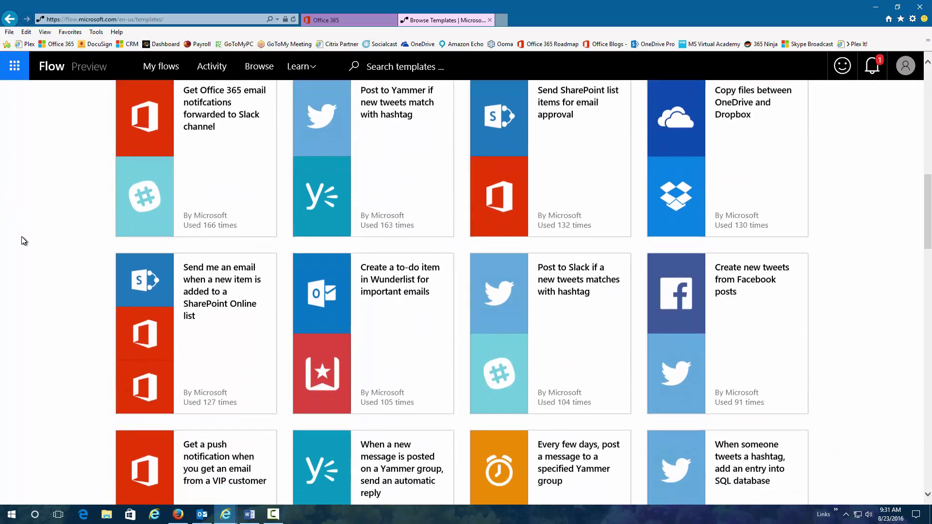
scroll(22, 239, down, 14)
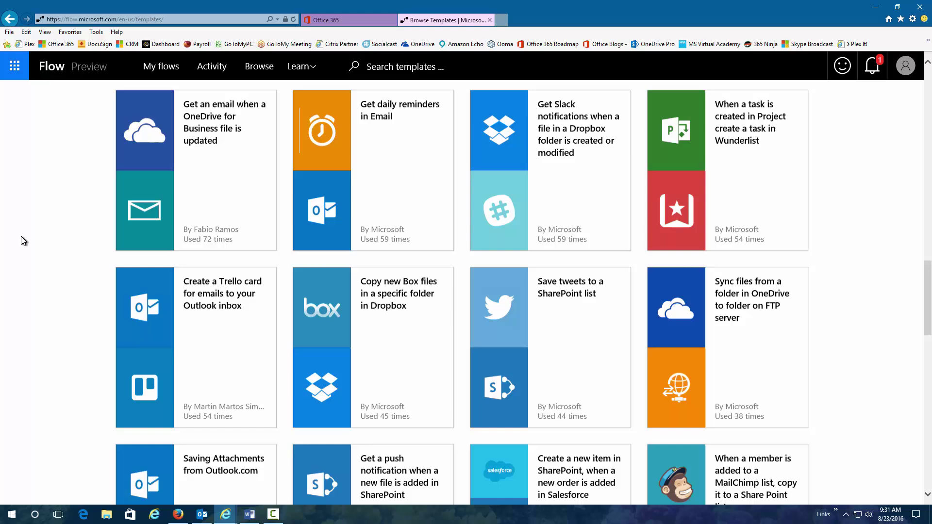
scroll(17, 237, down, 7)
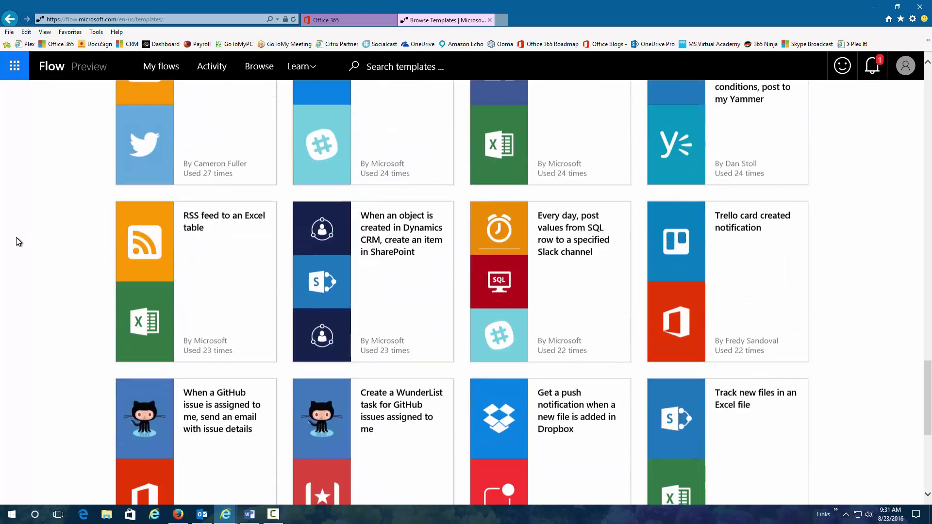
click(14, 21)
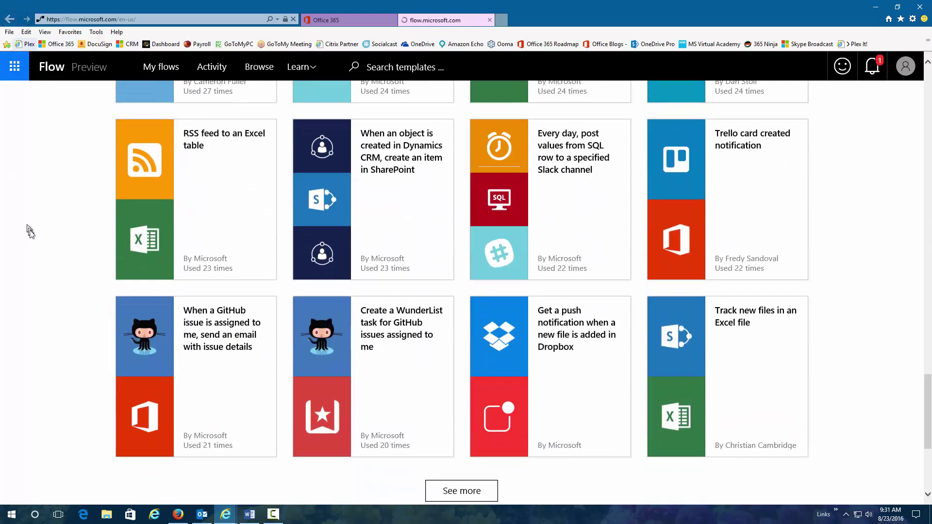
scroll(353, 383, down, 6)
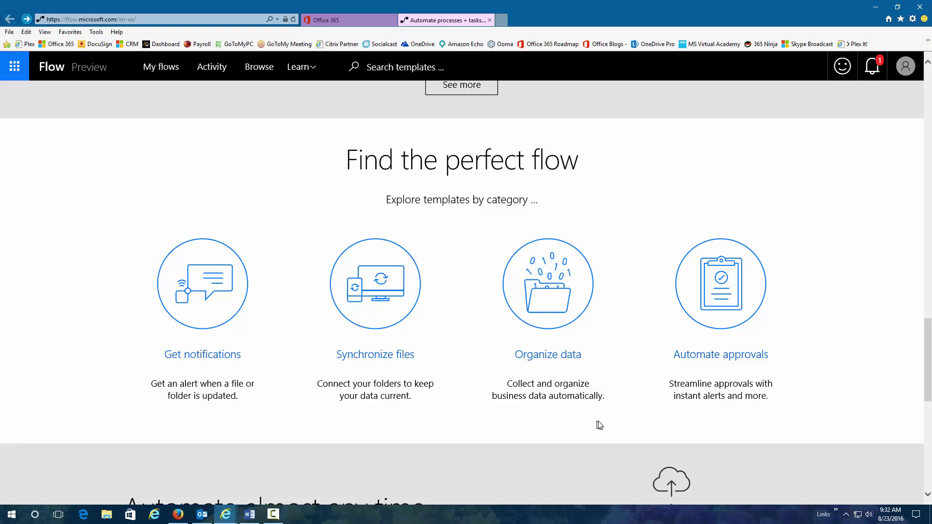
scroll(599, 425, down, 5)
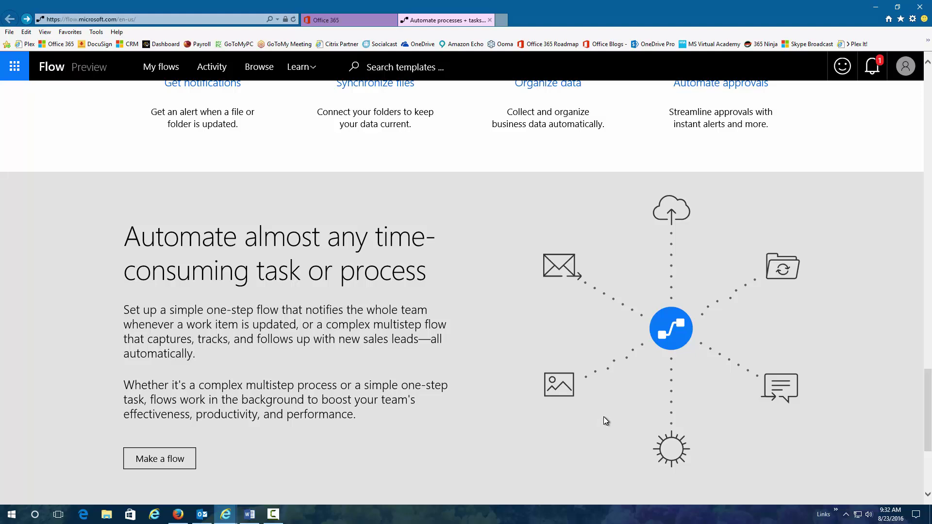
scroll(602, 417, down, 3)
scroll(258, 403, up, 2)
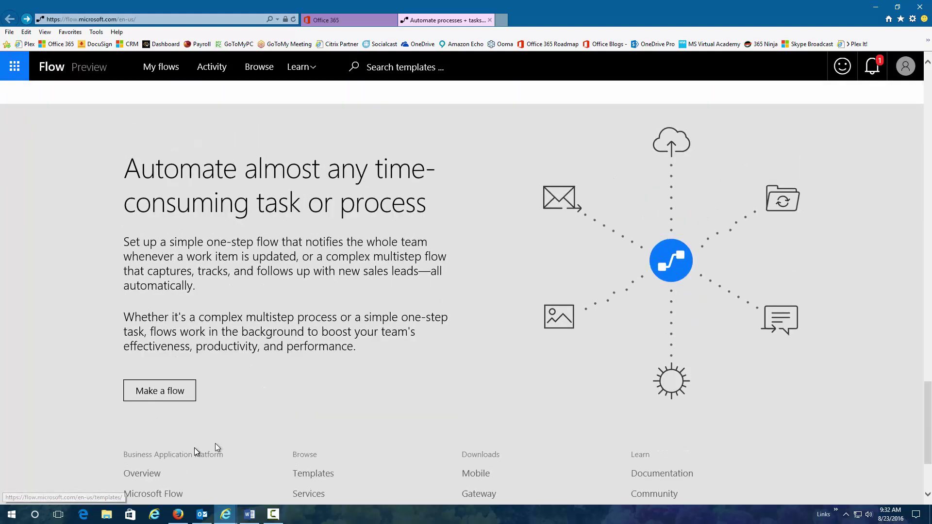
- Open the Flow template gallery and glance over the first templates
click(141, 399)
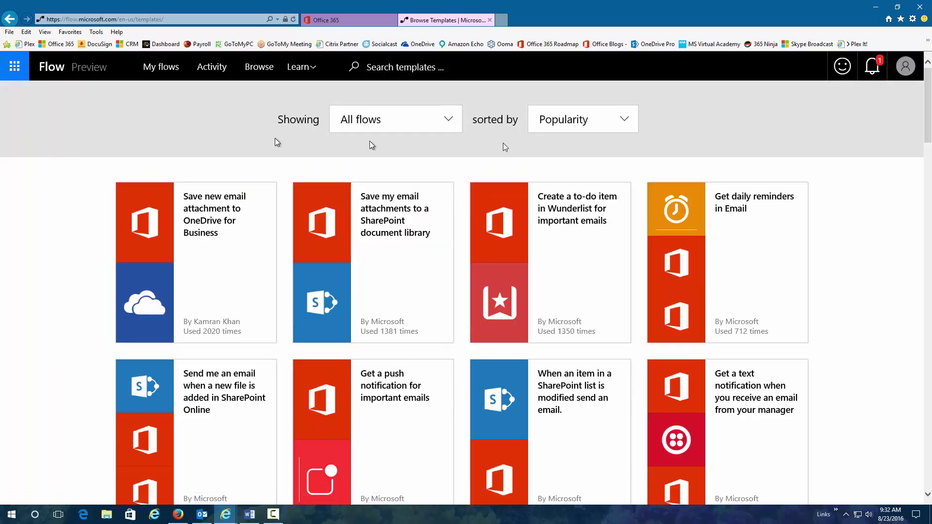
scroll(885, 203, down, 6)
scroll(891, 209, down, 16)
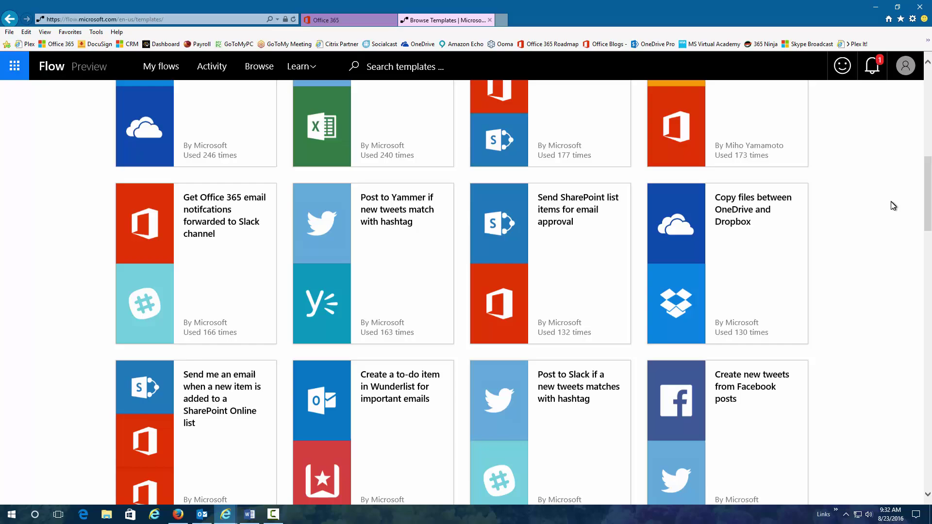
scroll(891, 214, down, 7)
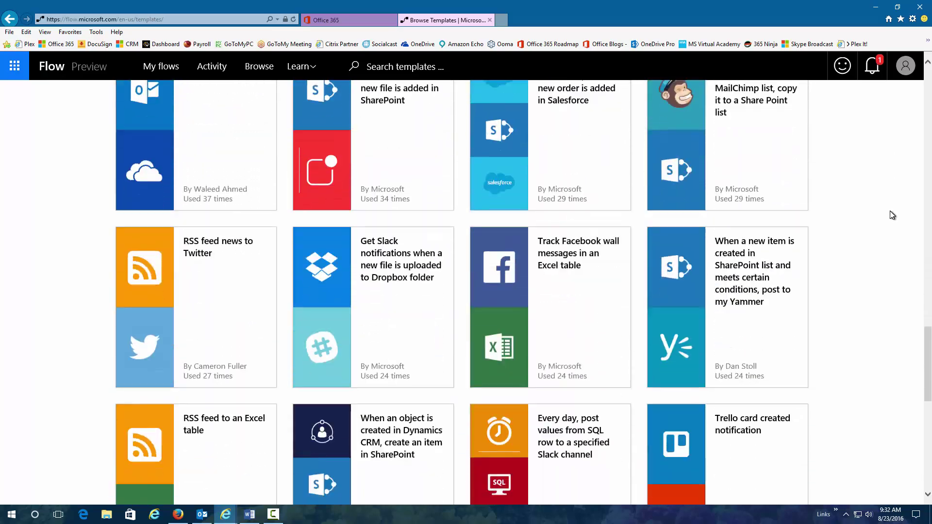
scroll(891, 214, up, 13)
scroll(892, 215, up, 16)
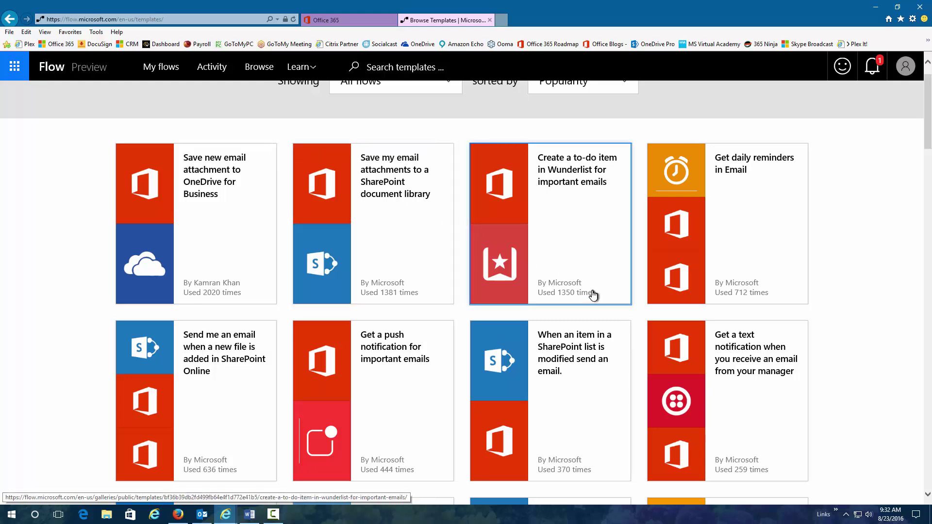
- Scroll through the full template list, then back up toward the popular email templates
scroll(424, 339, down, 4)
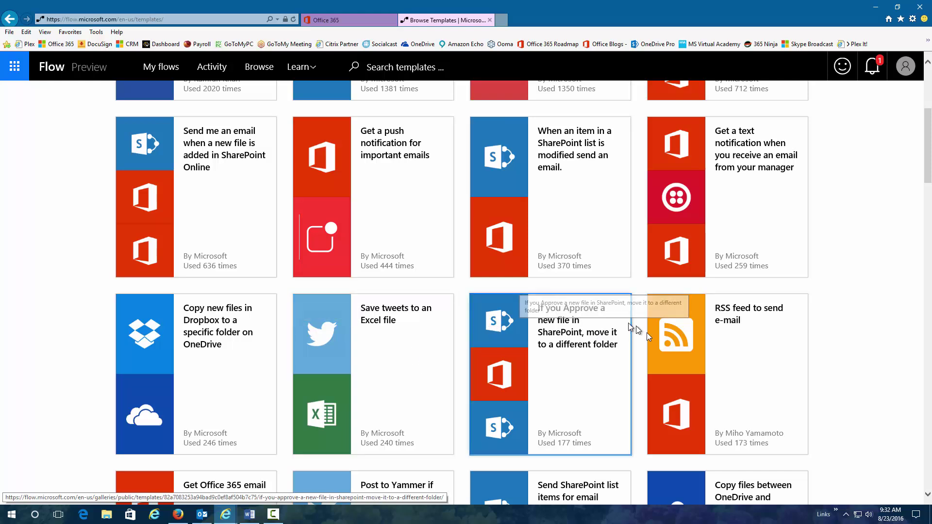
scroll(822, 381, down, 4)
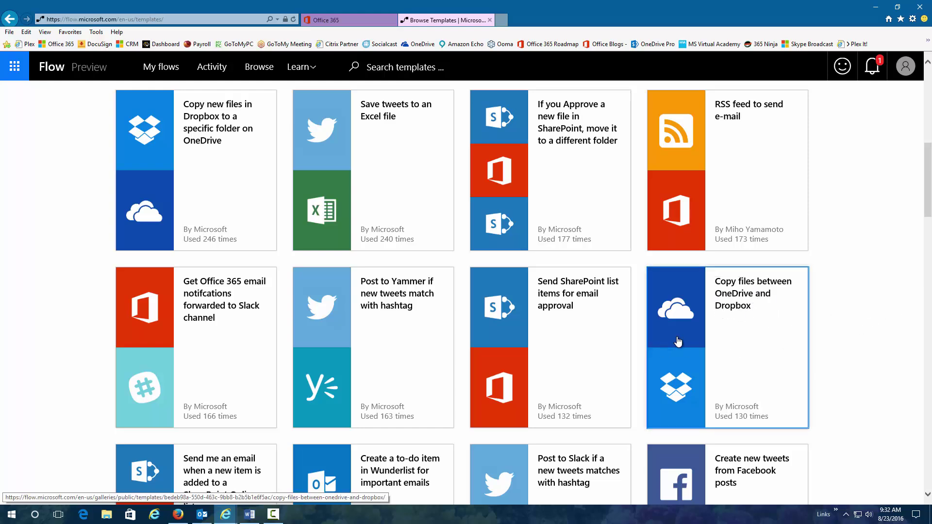
scroll(863, 331, down, 2)
scroll(862, 328, down, 2)
scroll(859, 325, down, 3)
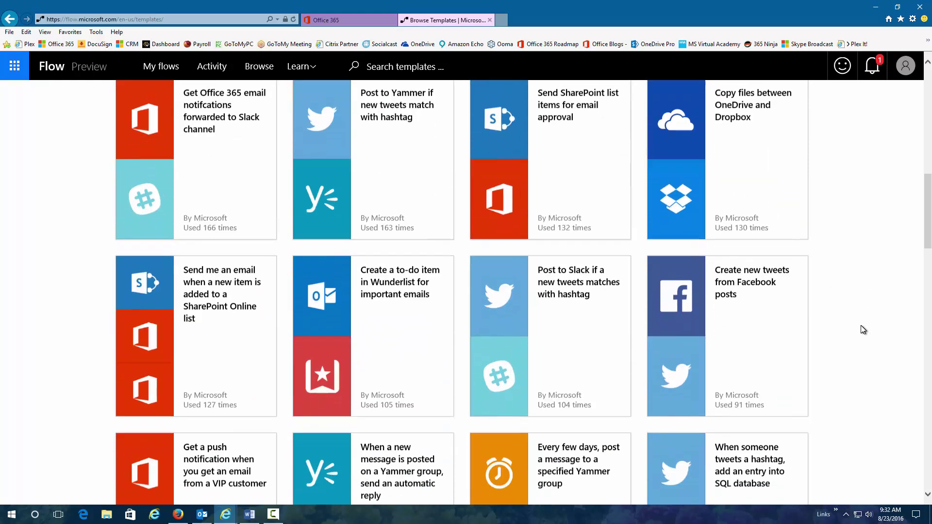
scroll(857, 325, down, 2)
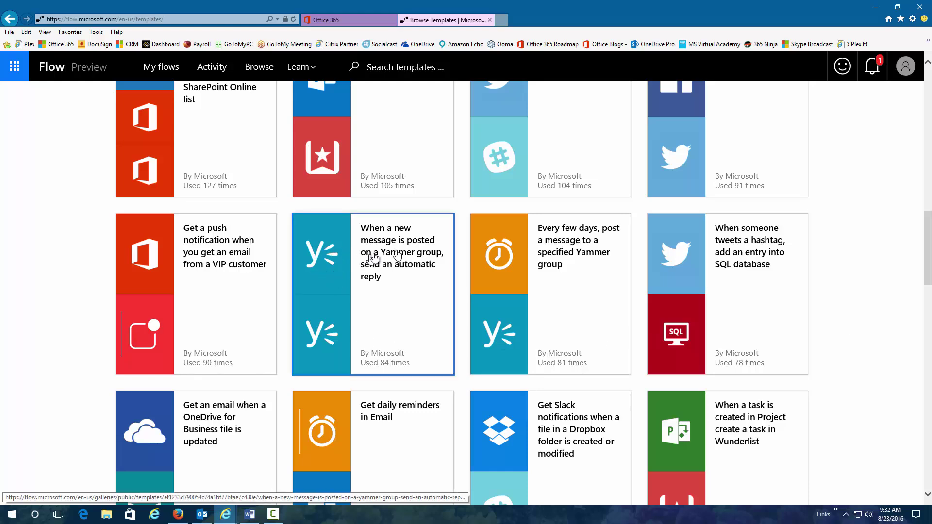
scroll(362, 296, down, 4)
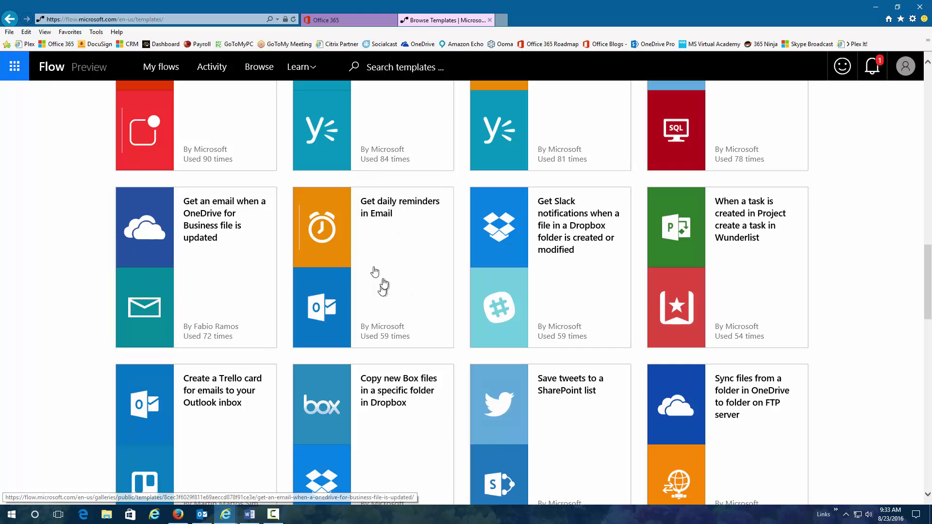
scroll(389, 272, down, 5)
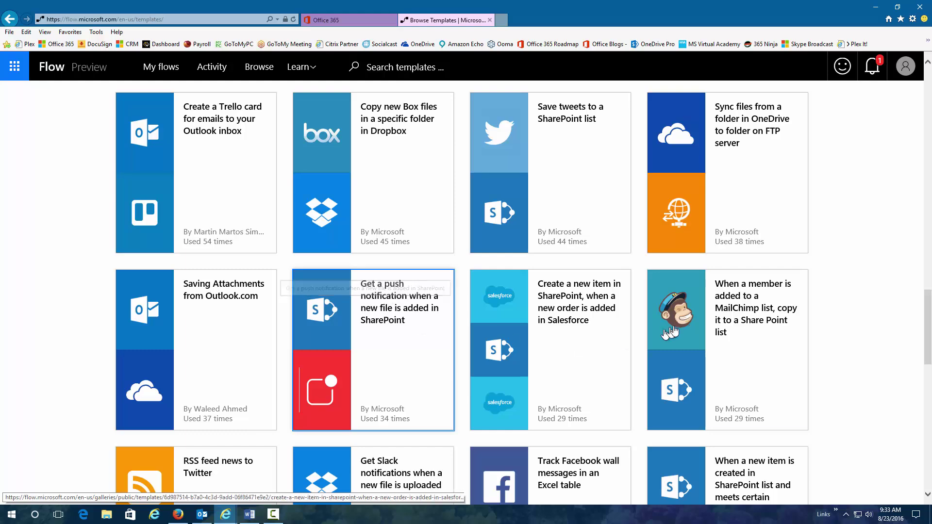
scroll(854, 308, down, 3)
scroll(859, 306, down, 3)
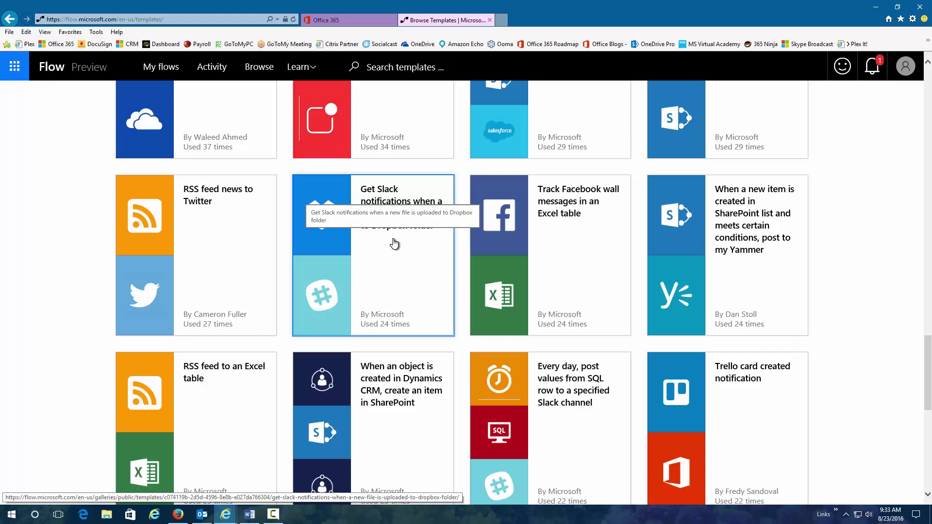
scroll(381, 228, up, 5)
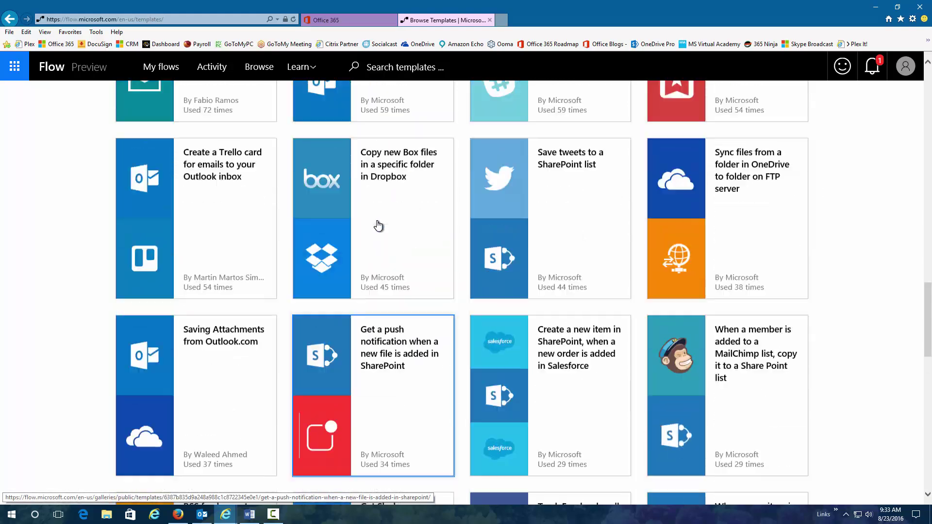
scroll(379, 226, up, 10)
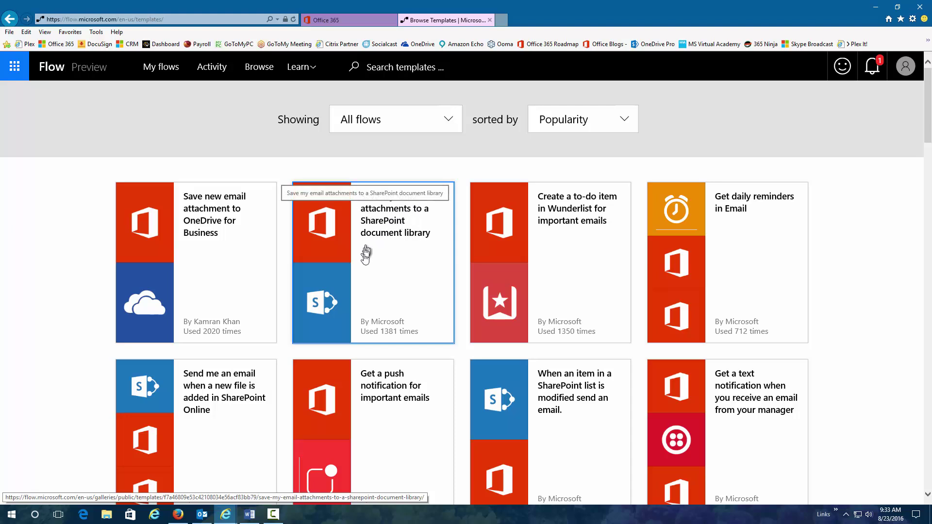
- Use the 'Save my email attachments to a SharePoint document library' template to start a flow
click(384, 231)
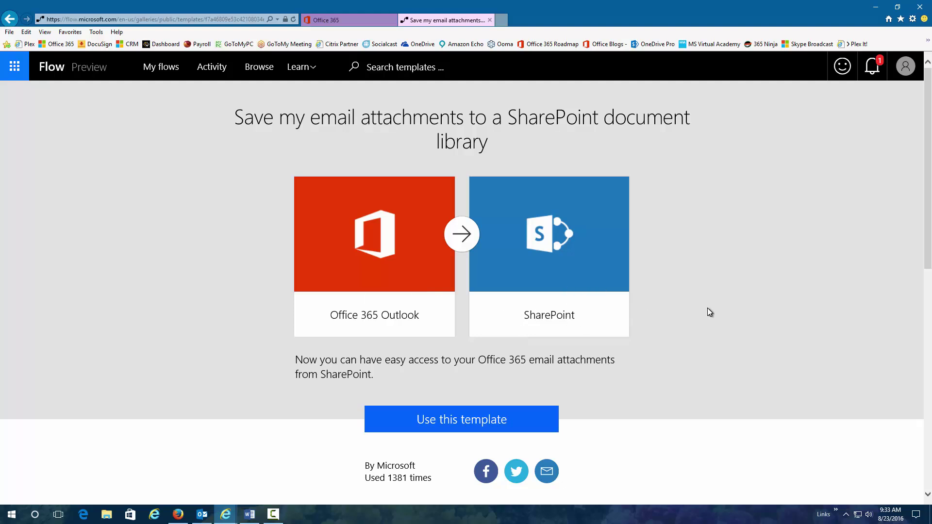
click(469, 422)
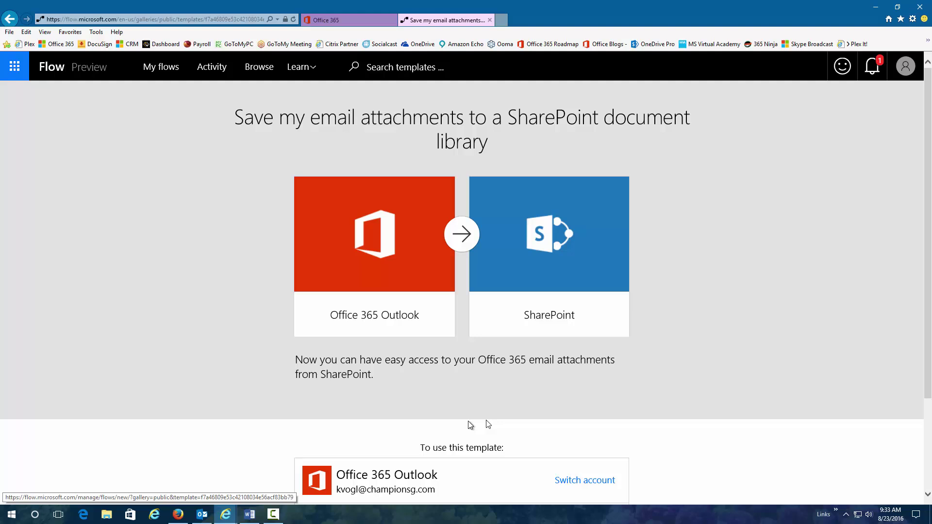
scroll(796, 342, down, 3)
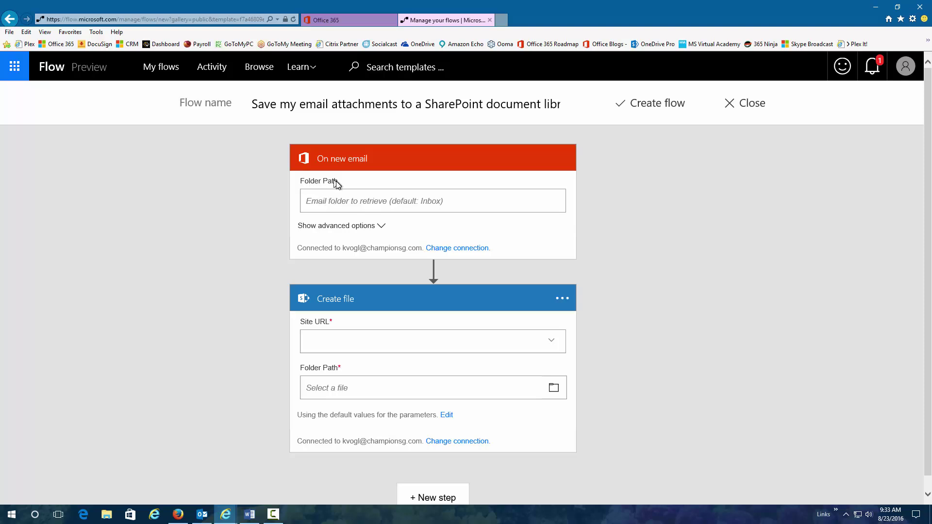
- Enter docusign as the On new email trigger's Folder Path
click(329, 205)
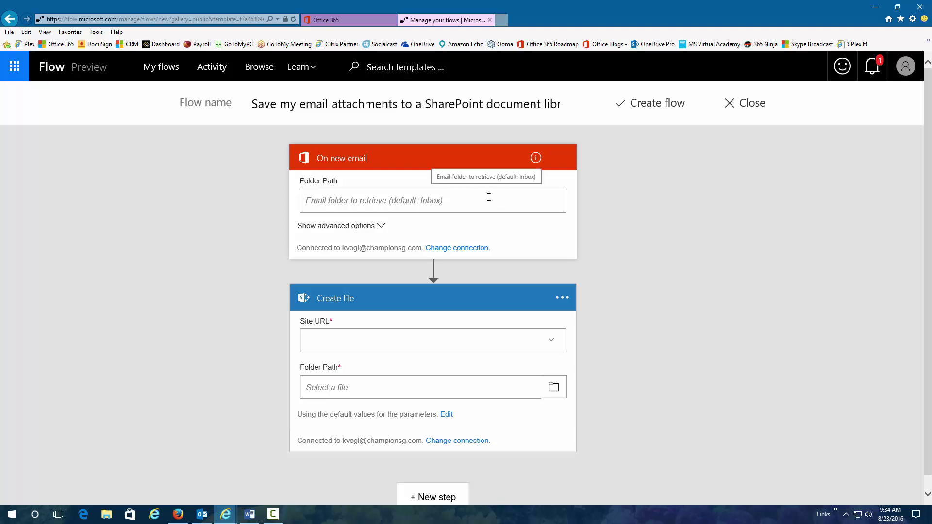
text(docusign)
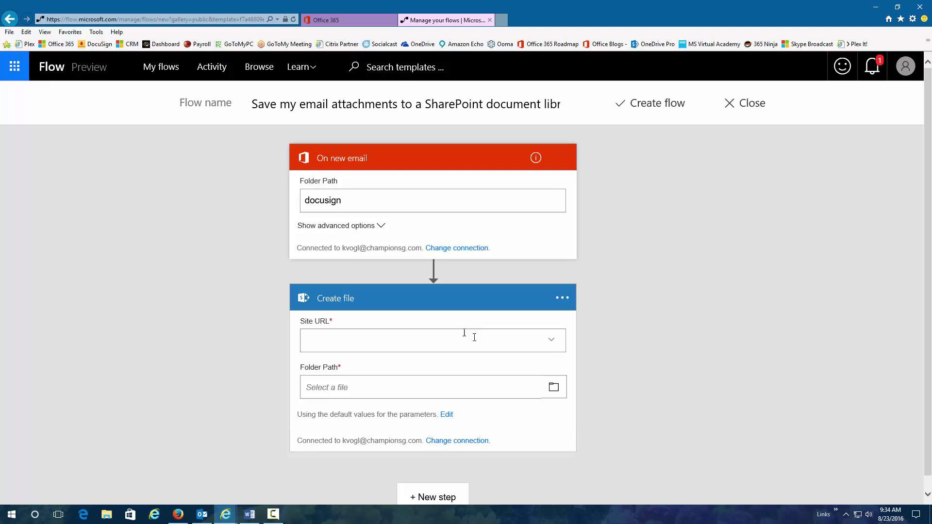
click(552, 341)
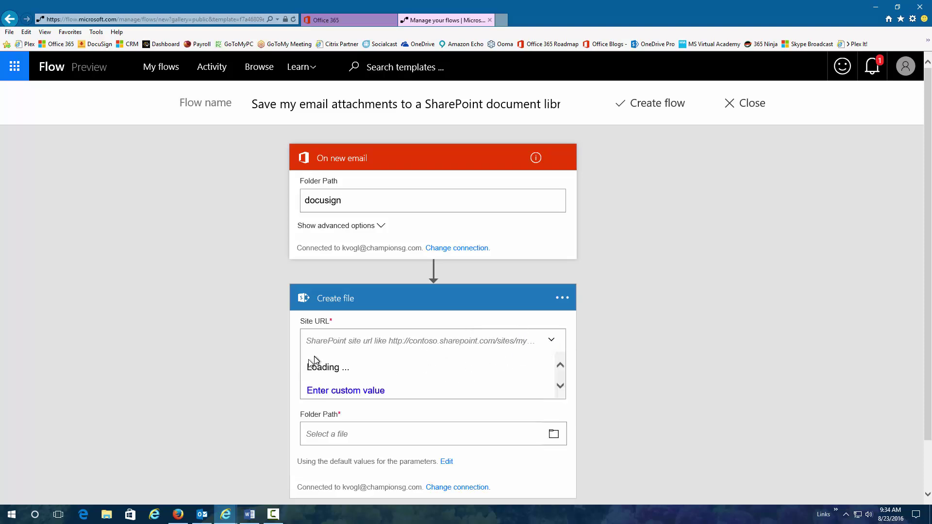
scroll(401, 370, down, 2)
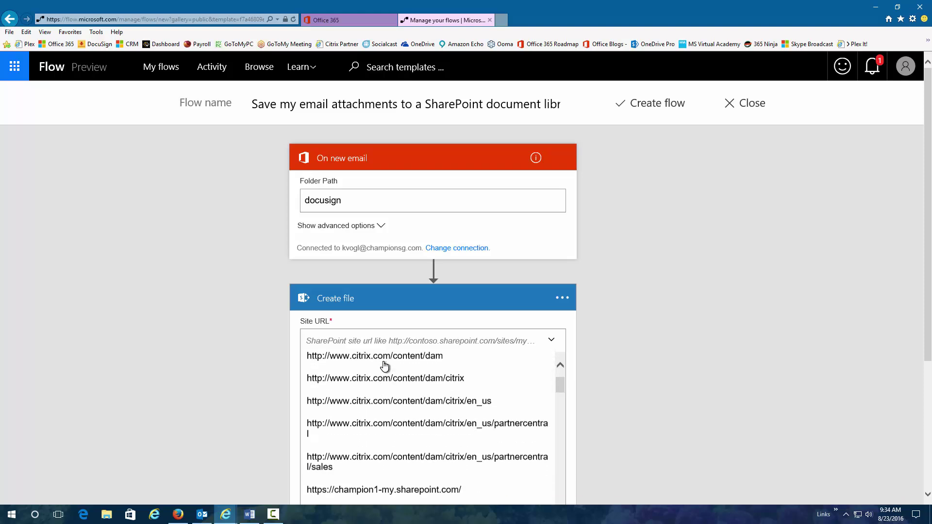
scroll(384, 366, down, 4)
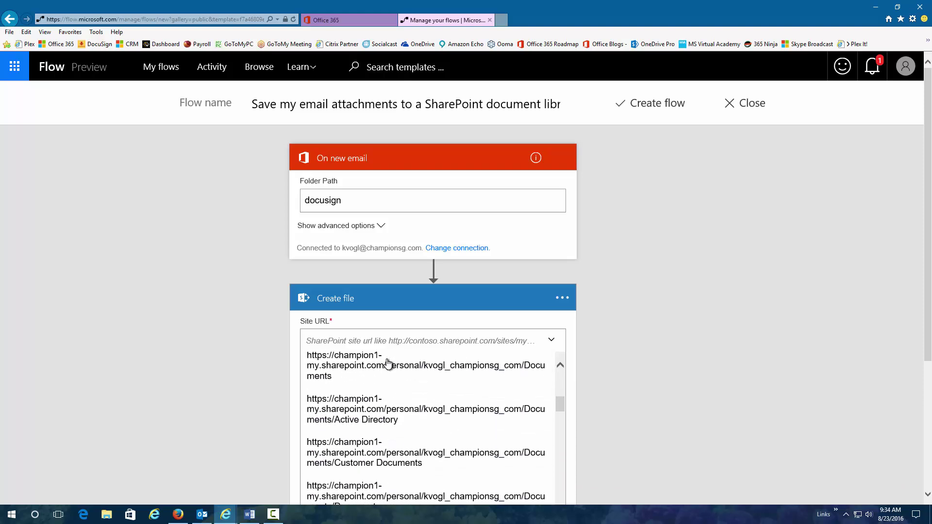
scroll(388, 363, down, 2)
scroll(415, 367, down, 5)
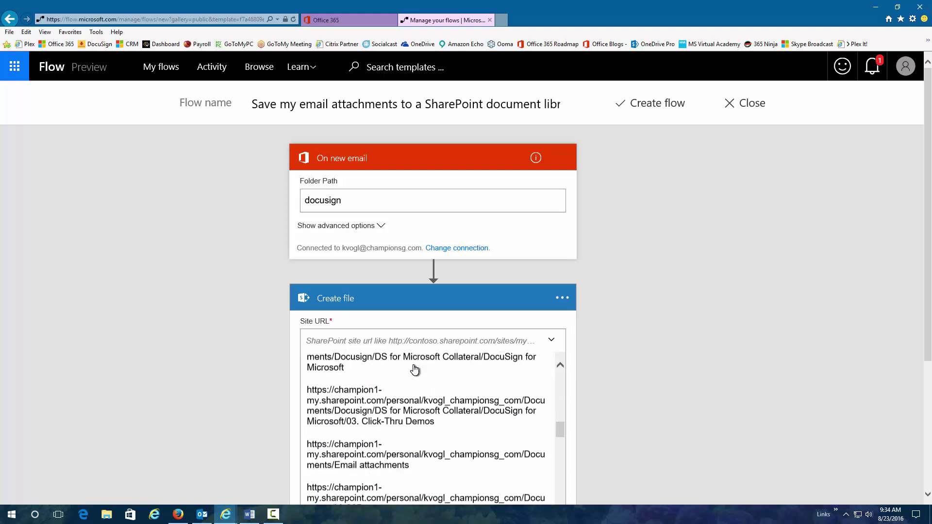
scroll(341, 415, down, 7)
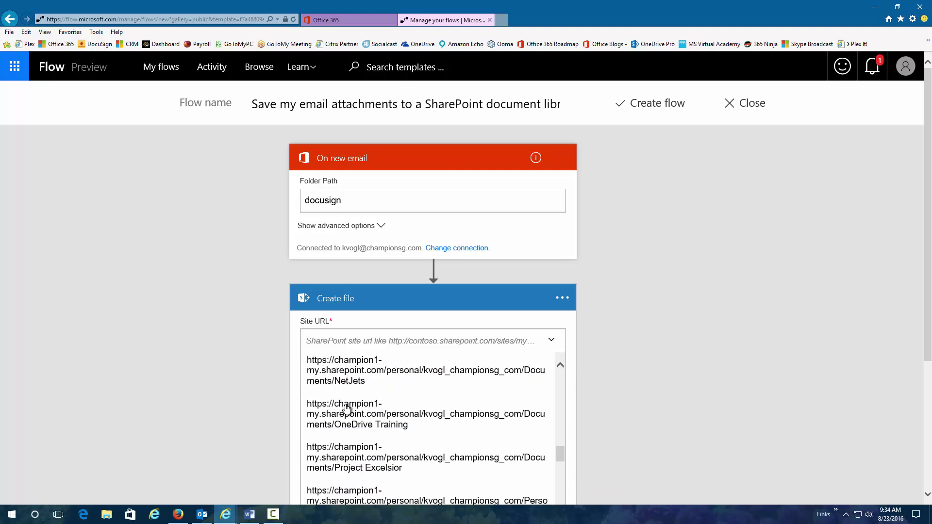
scroll(353, 413, down, 10)
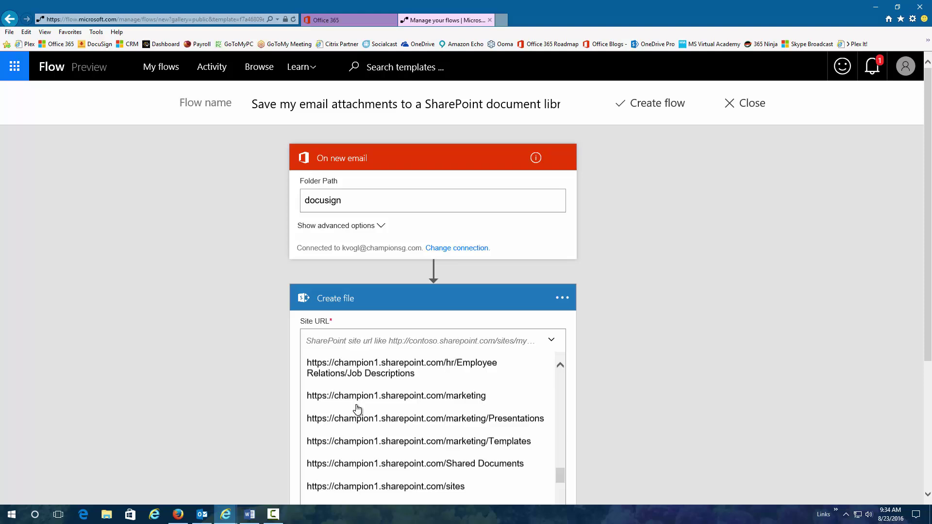
scroll(357, 411, down, 1)
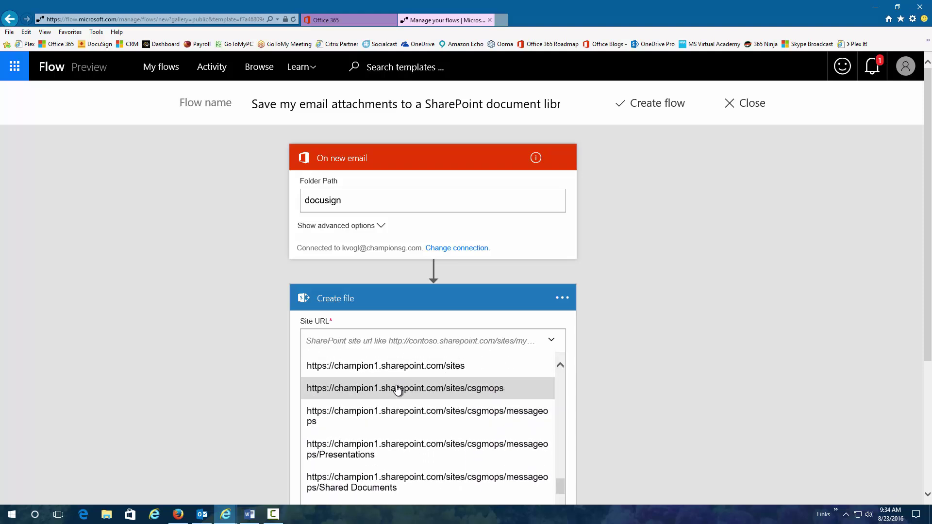
scroll(385, 414, down, 8)
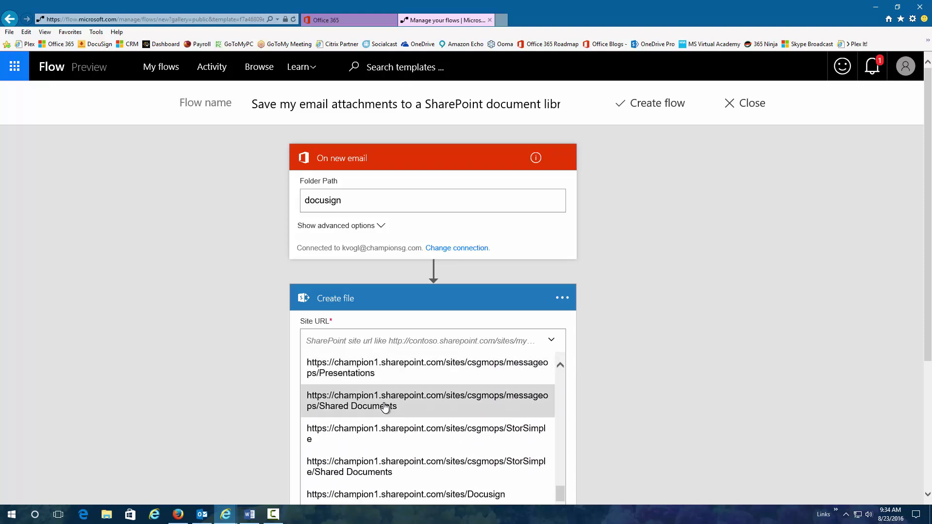
scroll(385, 407, down, 2)
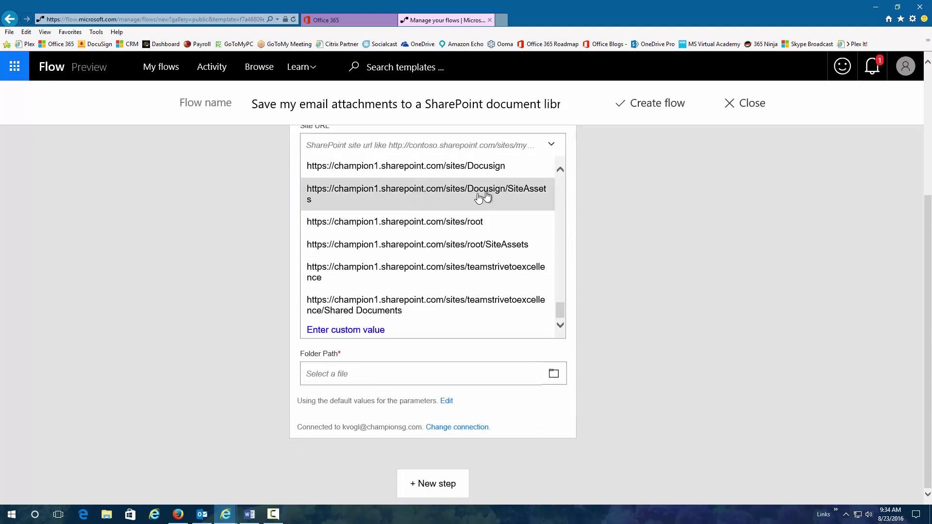
click(327, 172)
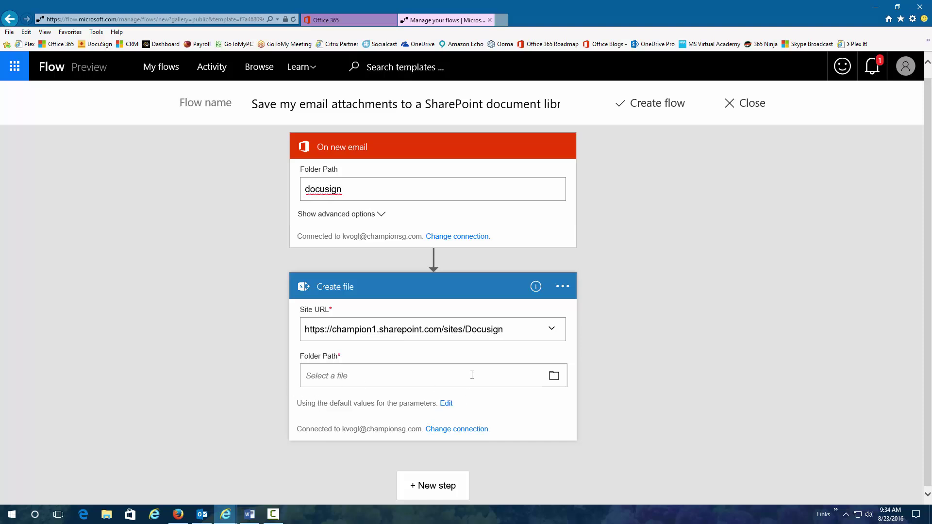
- Set the Create file Folder Path to /Shared Documents from the SharePoint folder picker
click(553, 377)
scroll(623, 422, down, 1)
scroll(622, 423, down, 5)
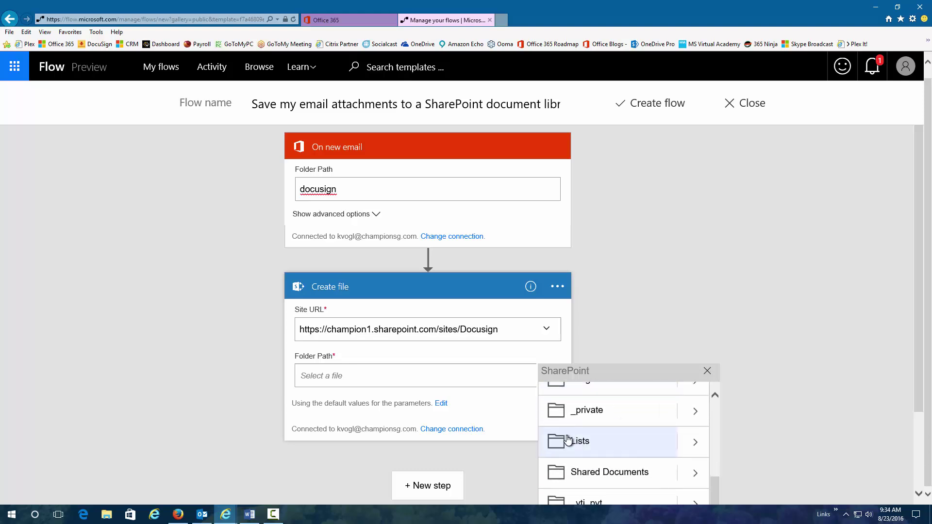
click(582, 473)
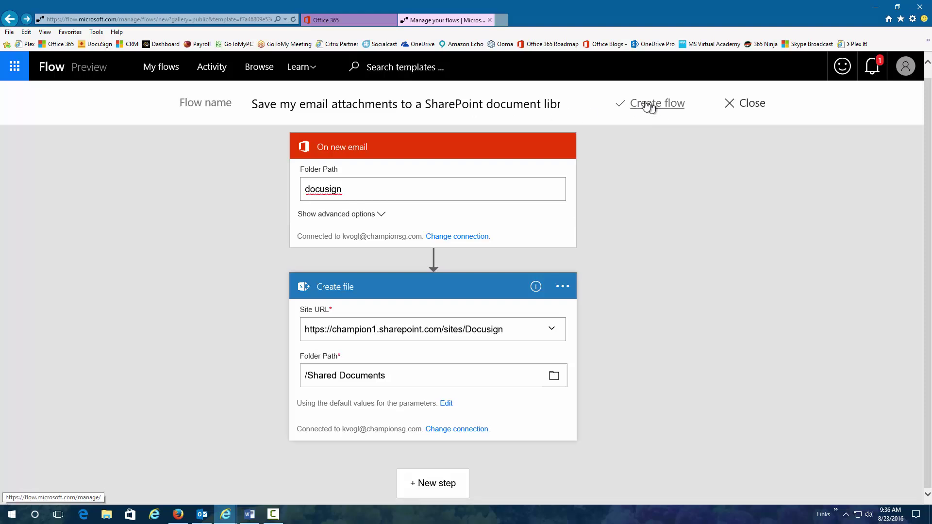
- Create the 'Save my email attachments to a SharePoint document library' flow and finish to My flows
click(648, 108)
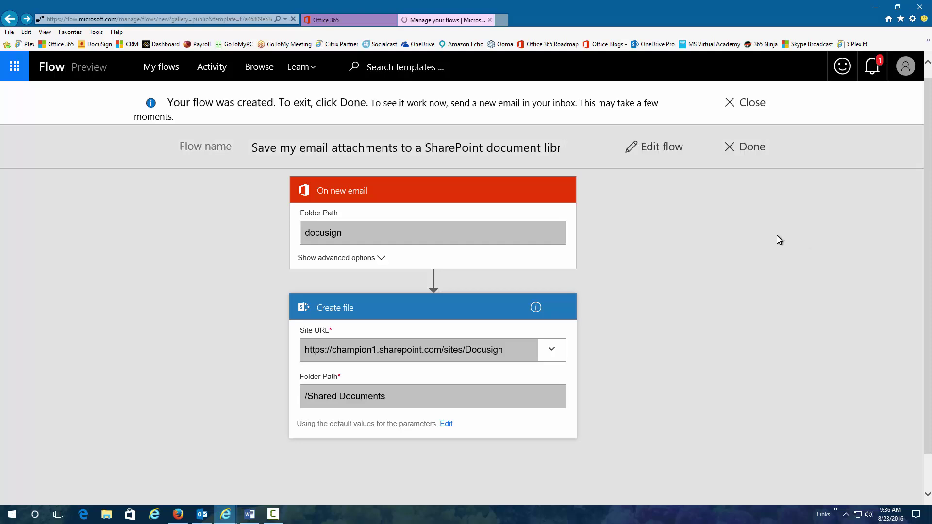
click(750, 149)
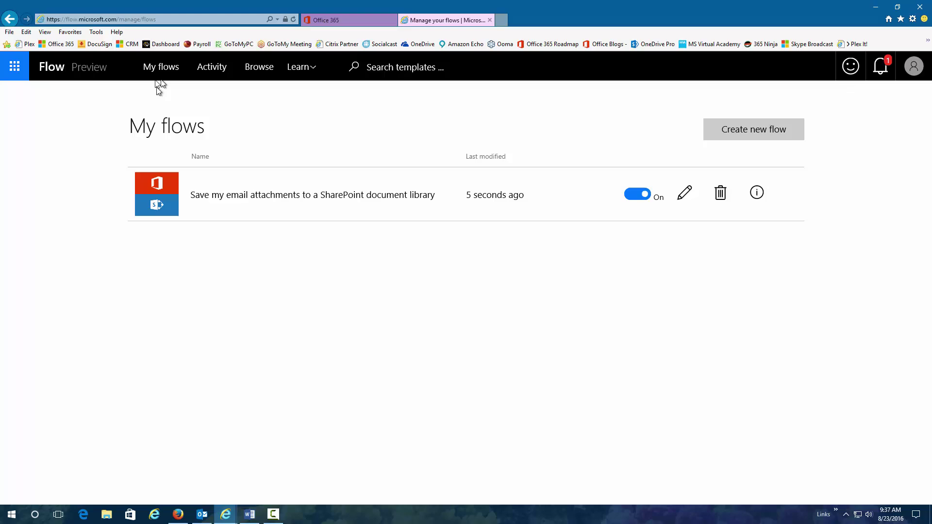
- Return to the Flow home page and open the template gallery
click(47, 77)
scroll(194, 190, down, 20)
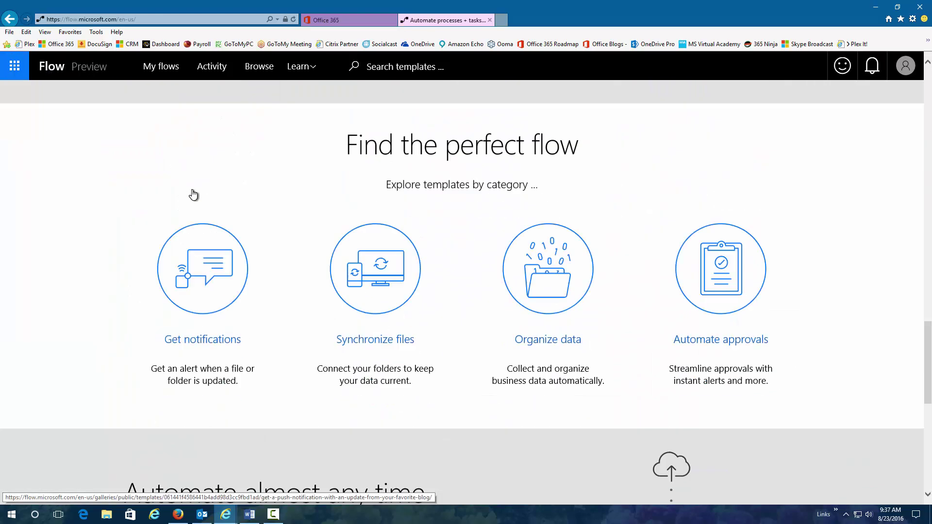
click(165, 264)
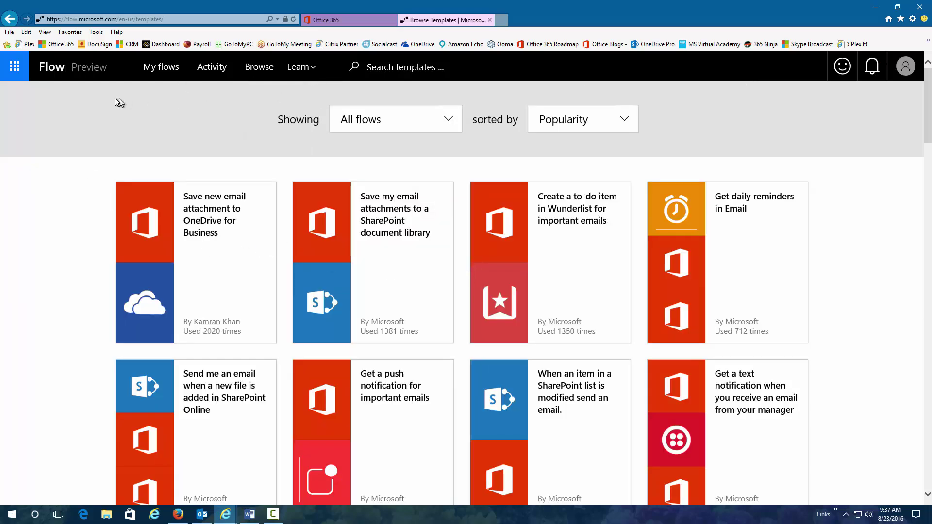
- Start a flow from the Dynamics CRM object-created to SharePoint item template
scroll(872, 110, down, 3)
scroll(869, 106, down, 15)
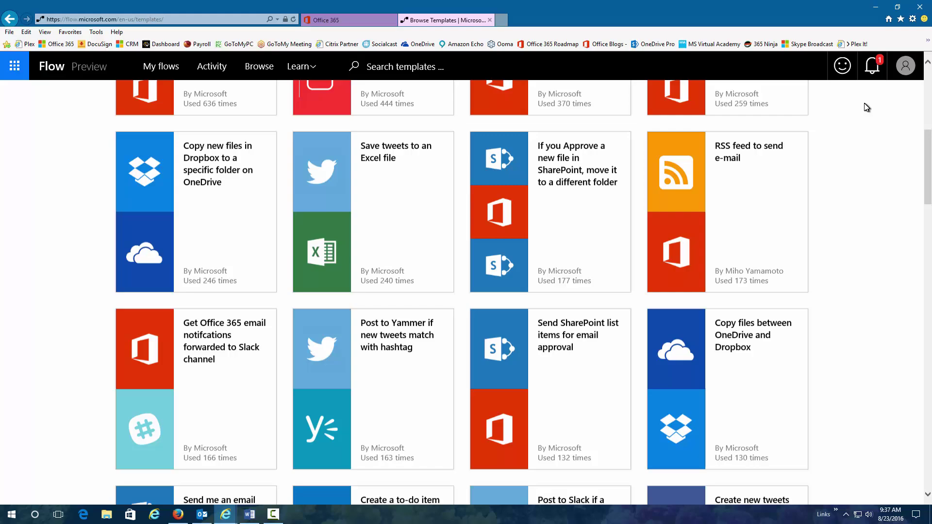
scroll(863, 107, up, 4)
scroll(864, 108, up, 2)
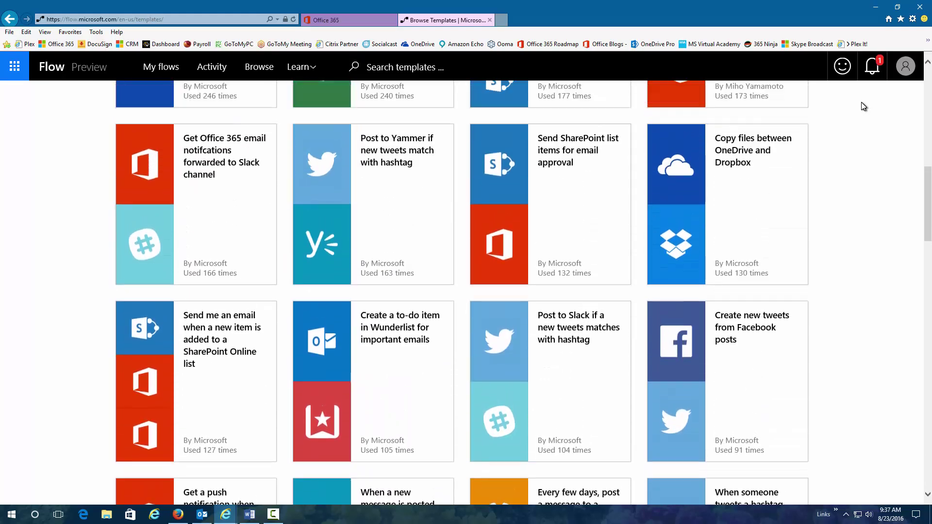
scroll(862, 107, down, 12)
scroll(861, 106, down, 12)
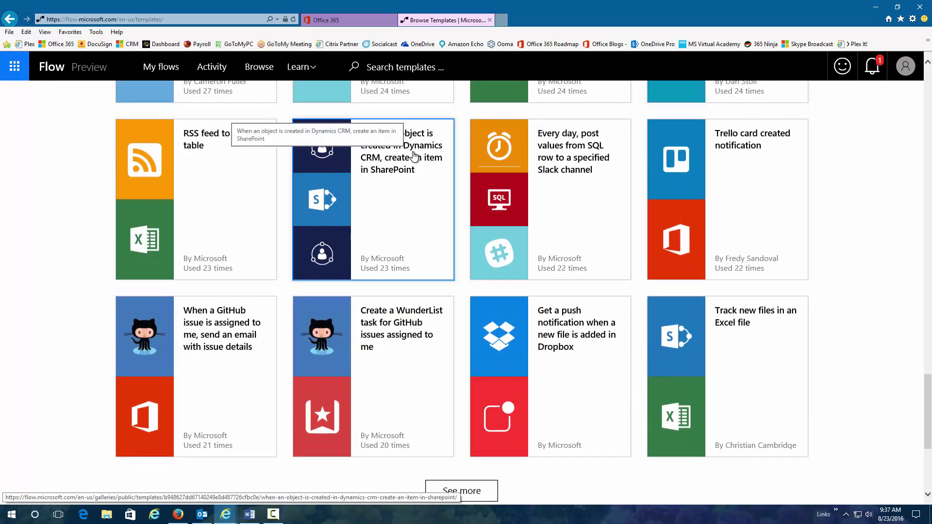
click(385, 221)
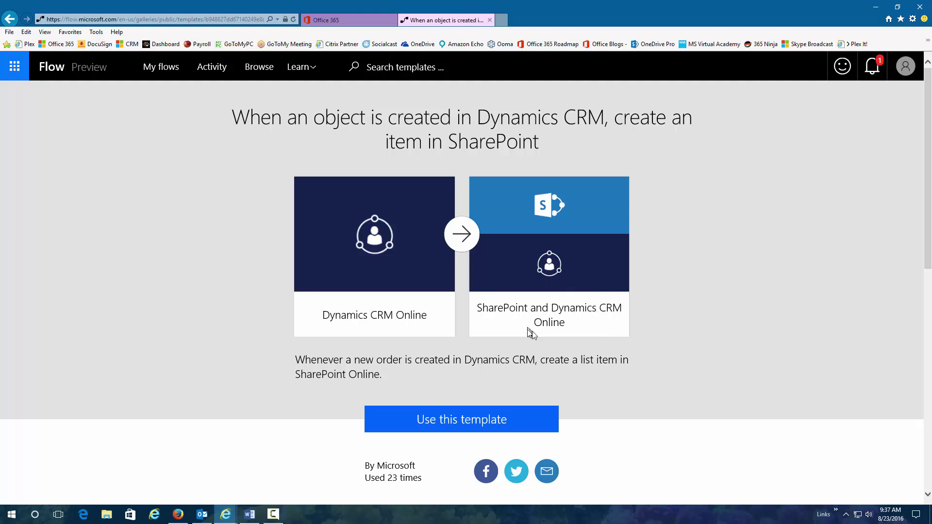
click(457, 420)
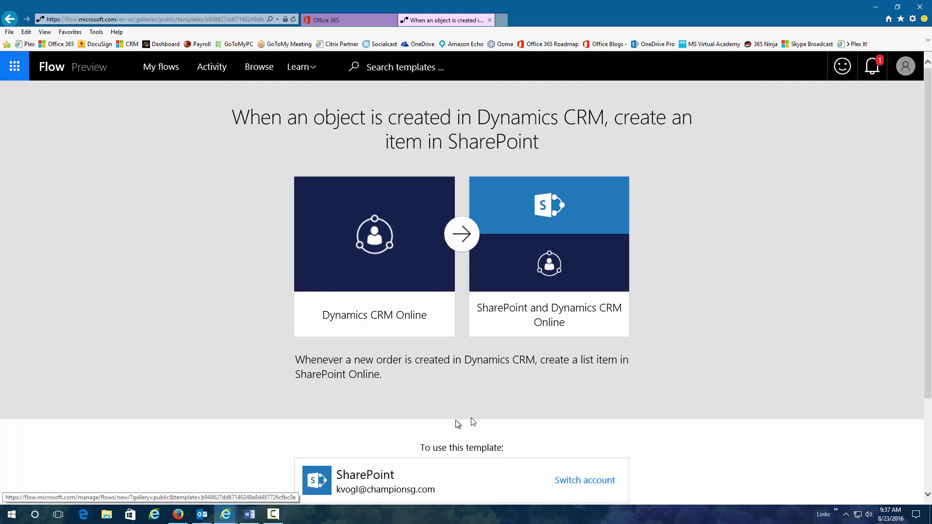
scroll(735, 370, down, 3)
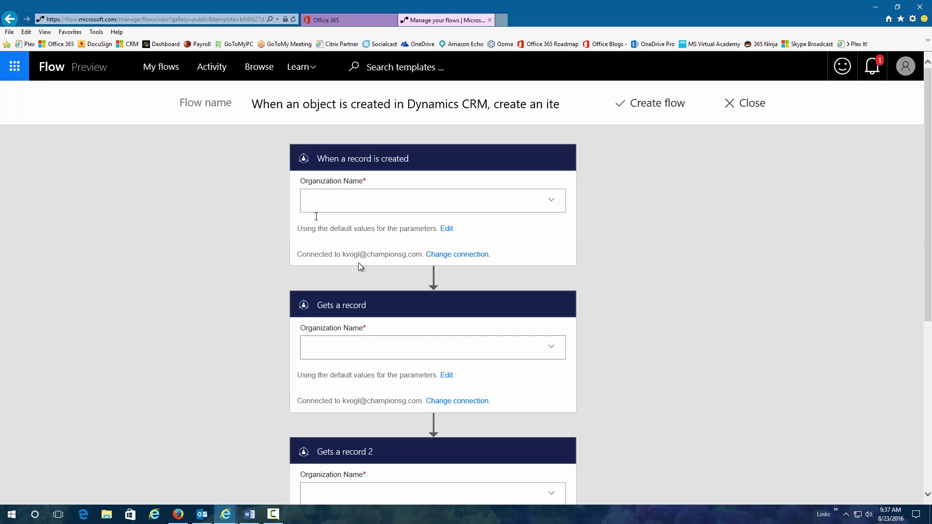
- Pick Champion Solutions Group1 as Organization Name in the trigger, Gets a record and Gets a record 2
click(551, 202)
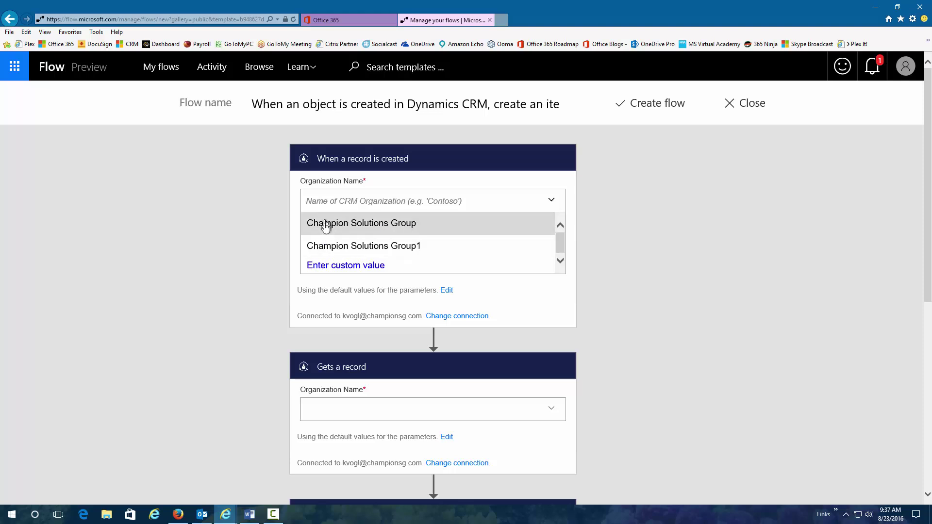
click(331, 246)
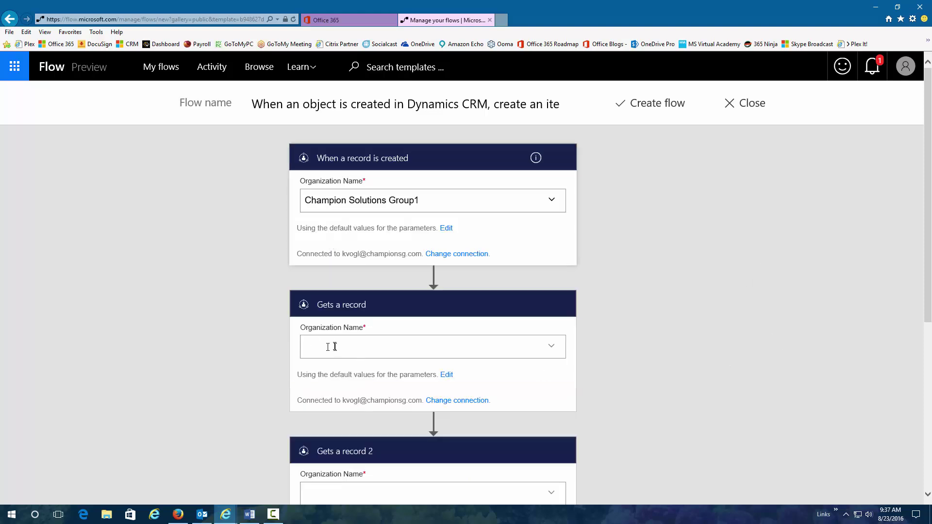
click(550, 350)
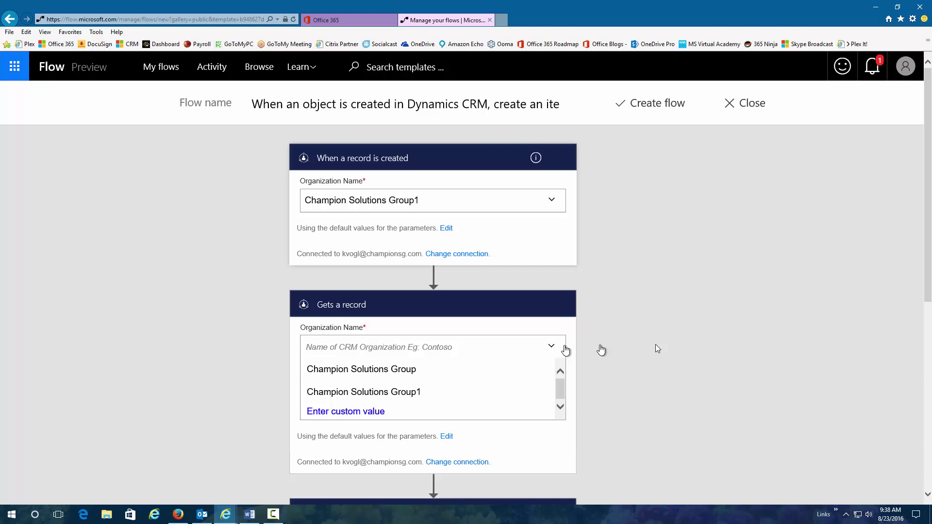
click(388, 389)
scroll(792, 384, down, 3)
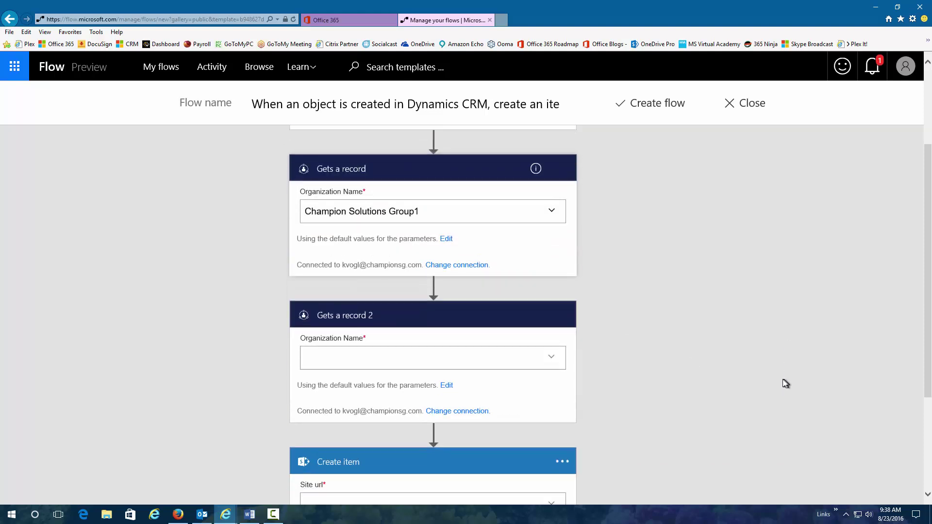
click(551, 367)
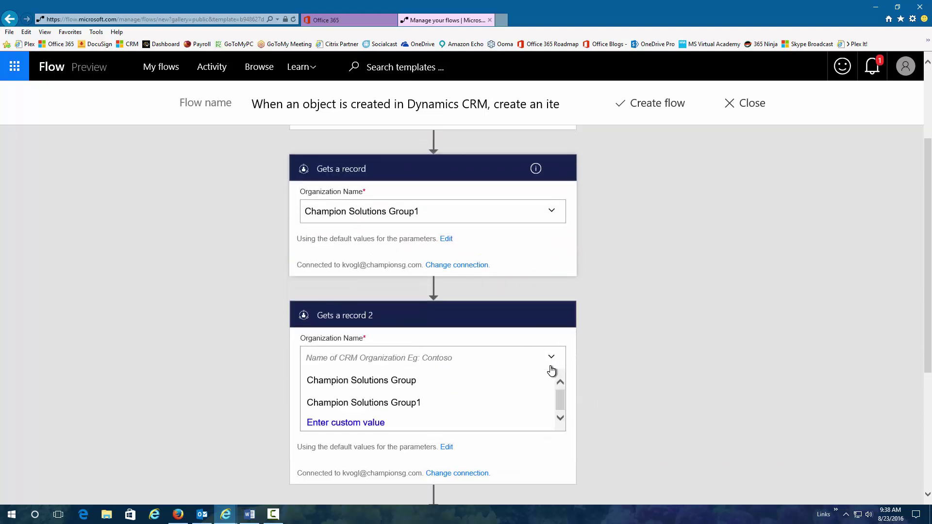
click(382, 403)
scroll(775, 398, down, 3)
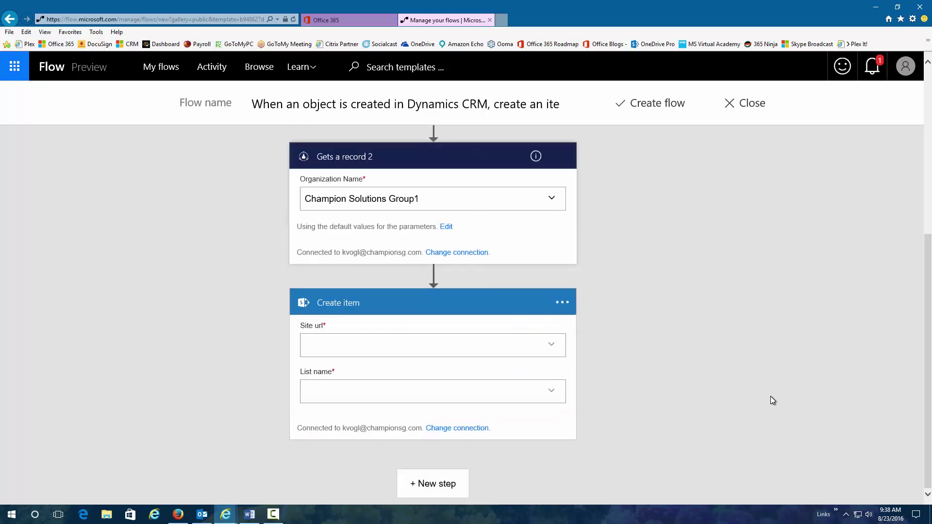
click(342, 344)
click(552, 345)
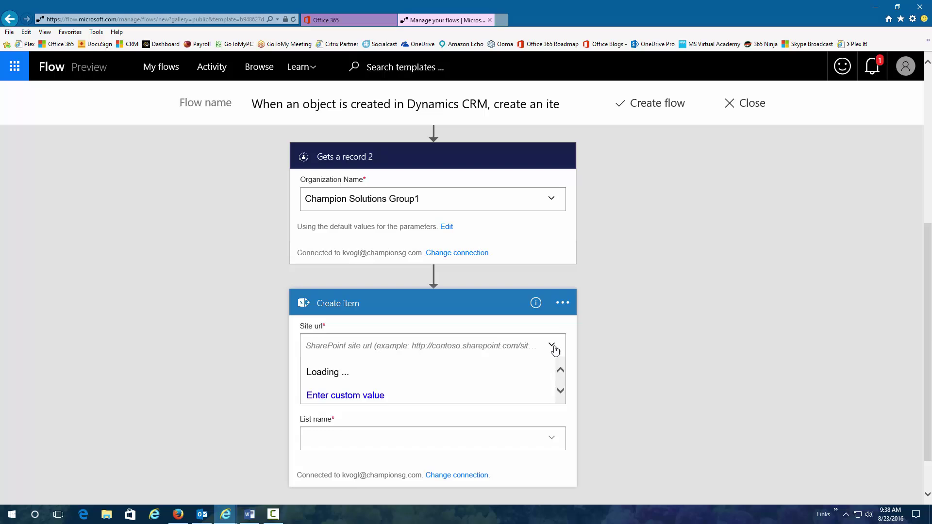
scroll(493, 374, down, 5)
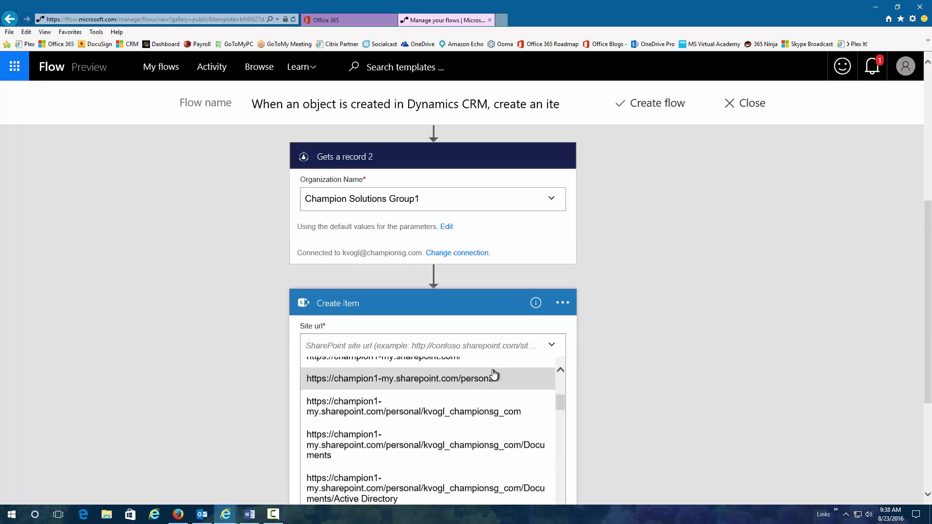
scroll(478, 384, down, 5)
scroll(752, 373, down, 3)
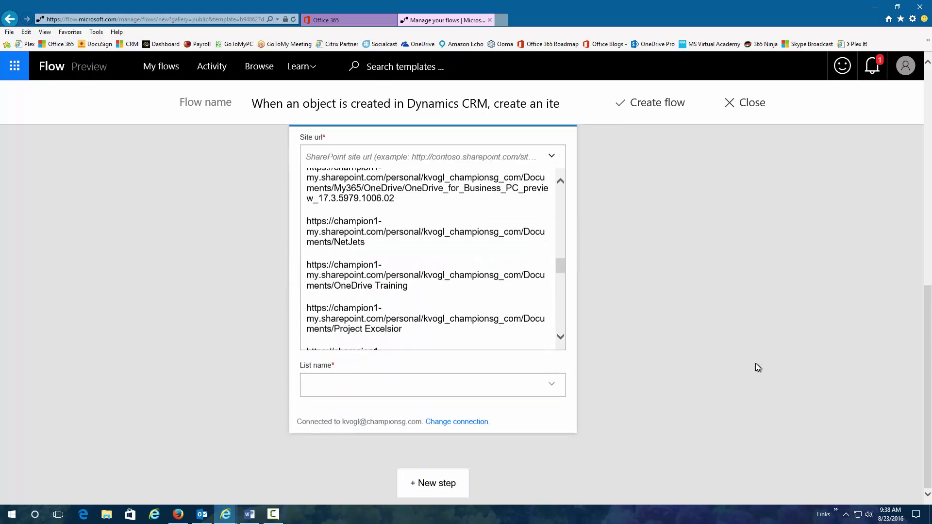
scroll(444, 299, down, 3)
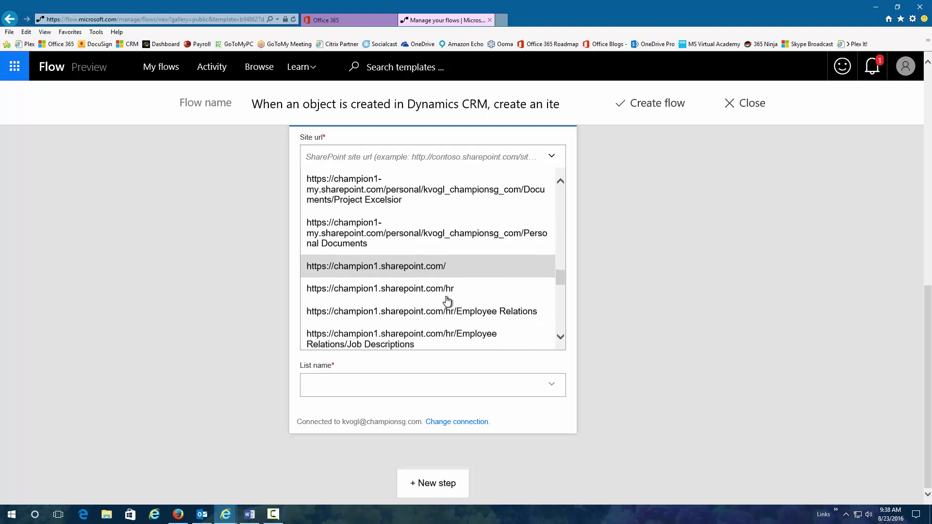
click(339, 232)
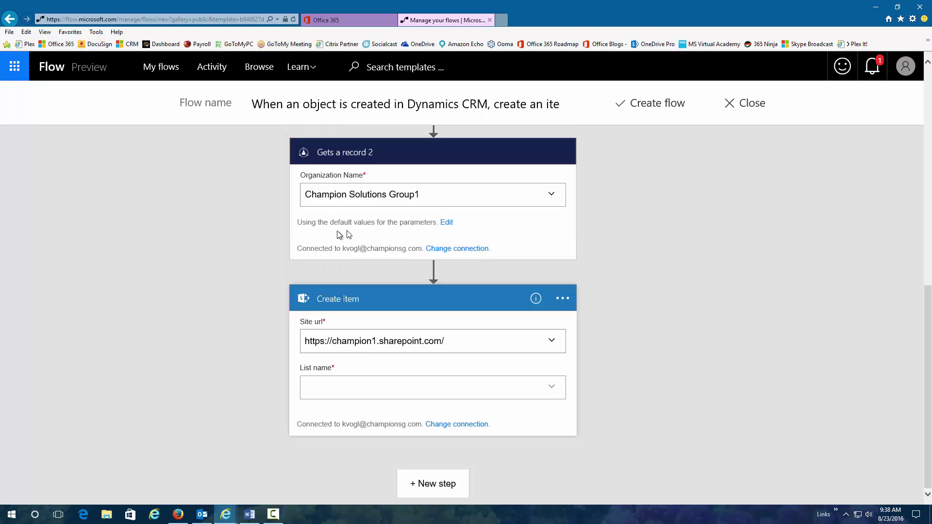
- Choose Notification List as the list name and review the Title built from record tokens
click(552, 391)
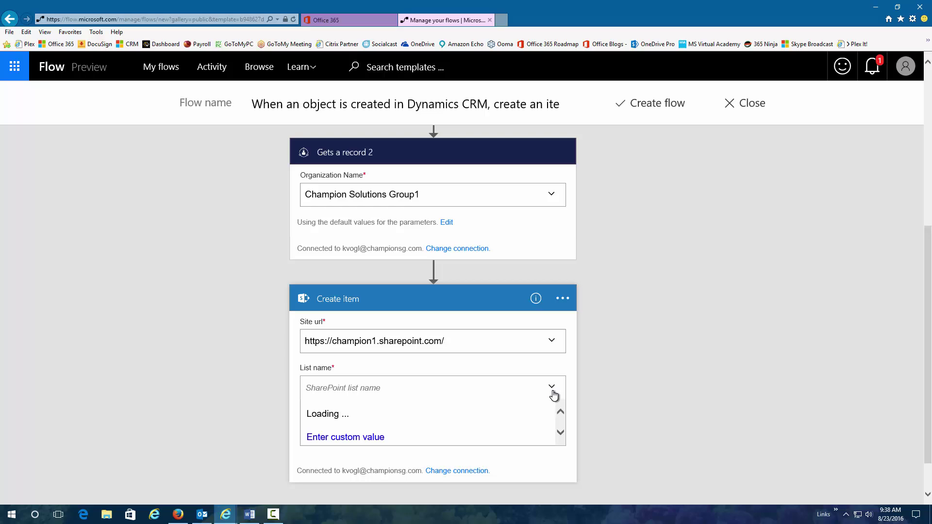
scroll(308, 398, down, 5)
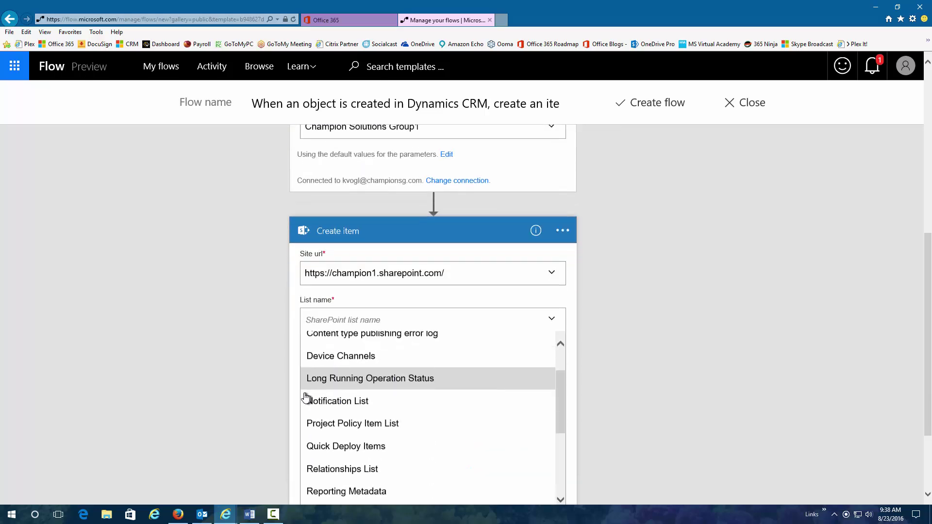
scroll(93, 378, down, 1)
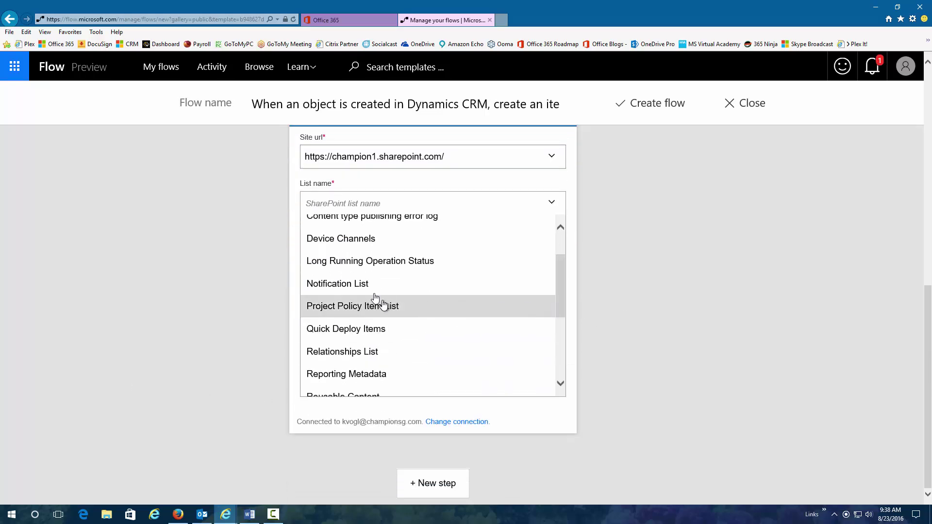
click(333, 285)
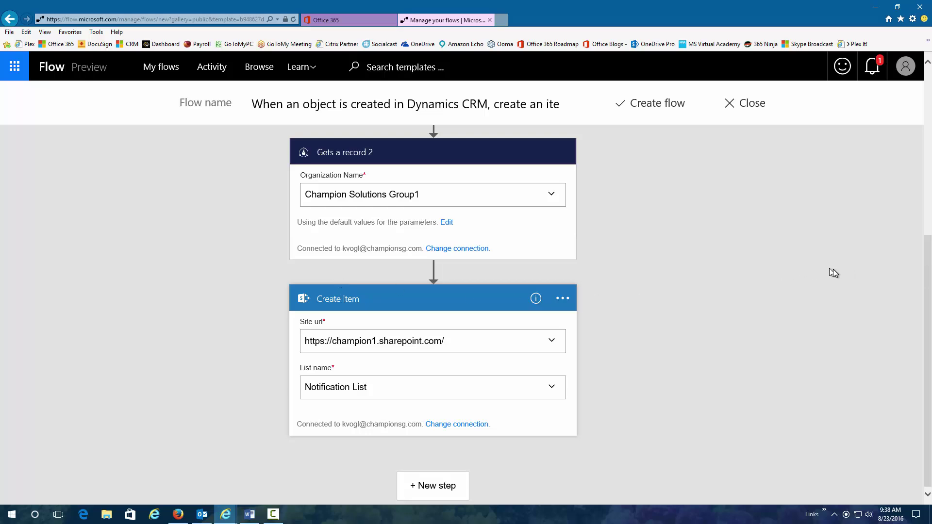
scroll(833, 271, up, 6)
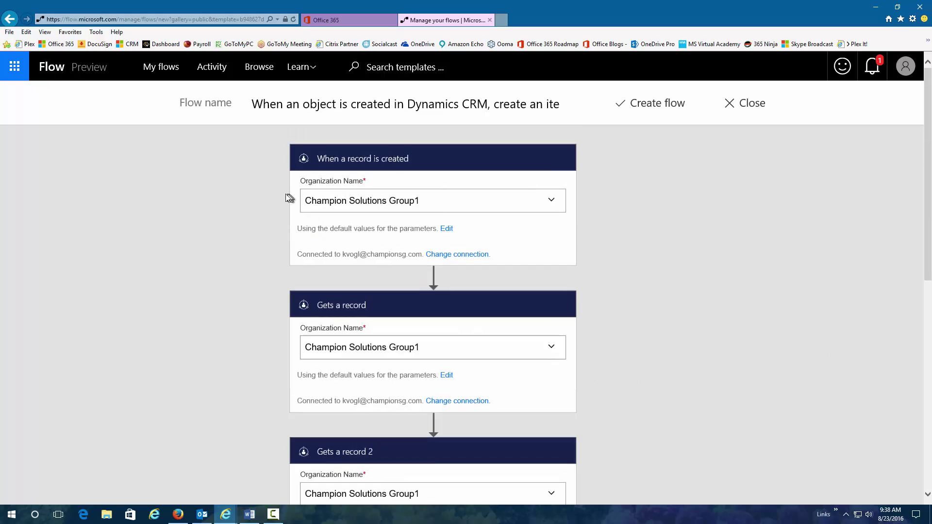
scroll(662, 258, down, 9)
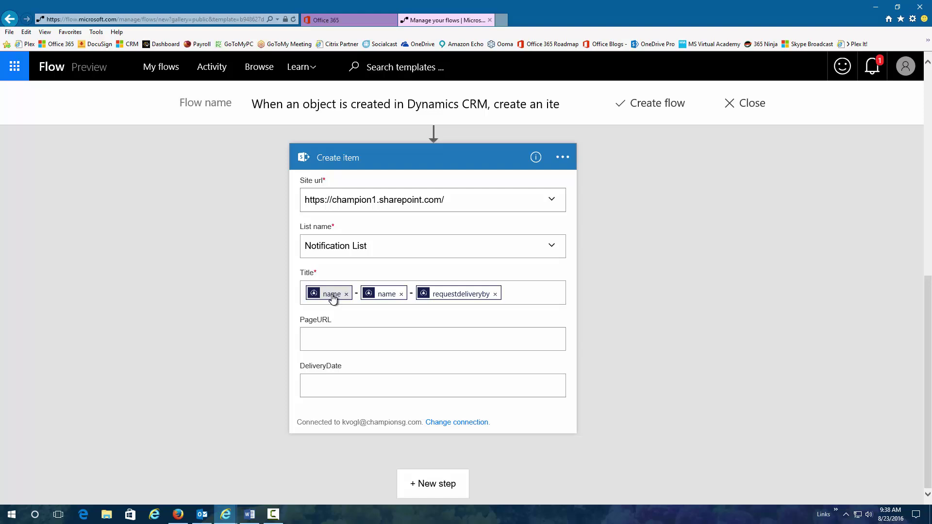
click(325, 301)
scroll(779, 315, up, 7)
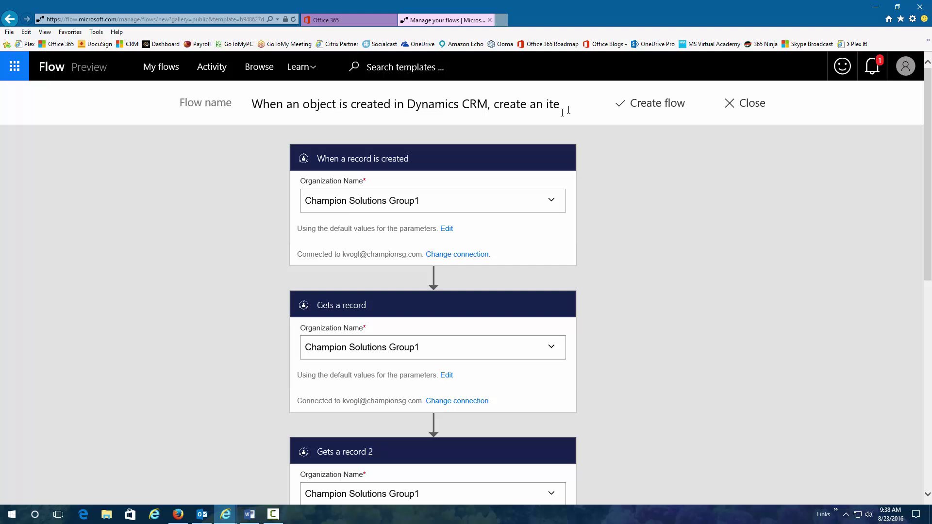
- Close the Dynamics CRM flow without saving, confirm leaving, and go to Activity
click(758, 107)
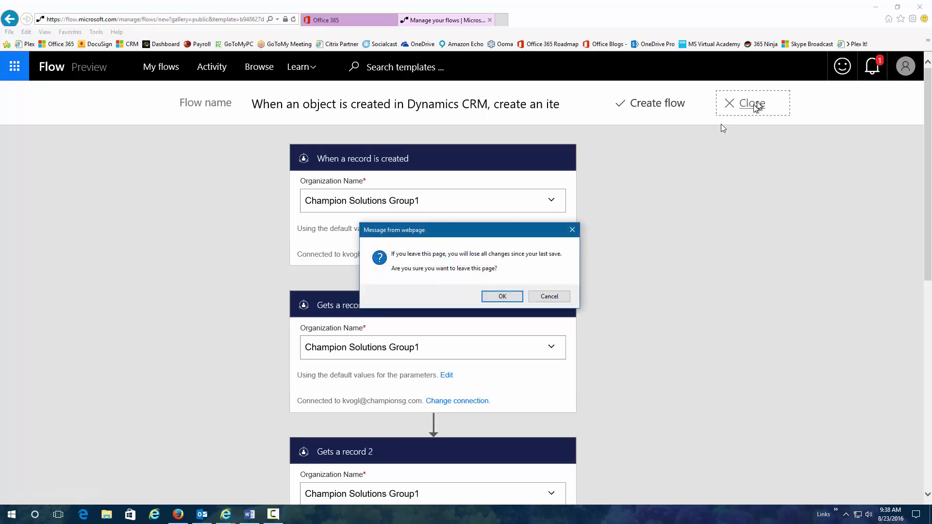
click(508, 294)
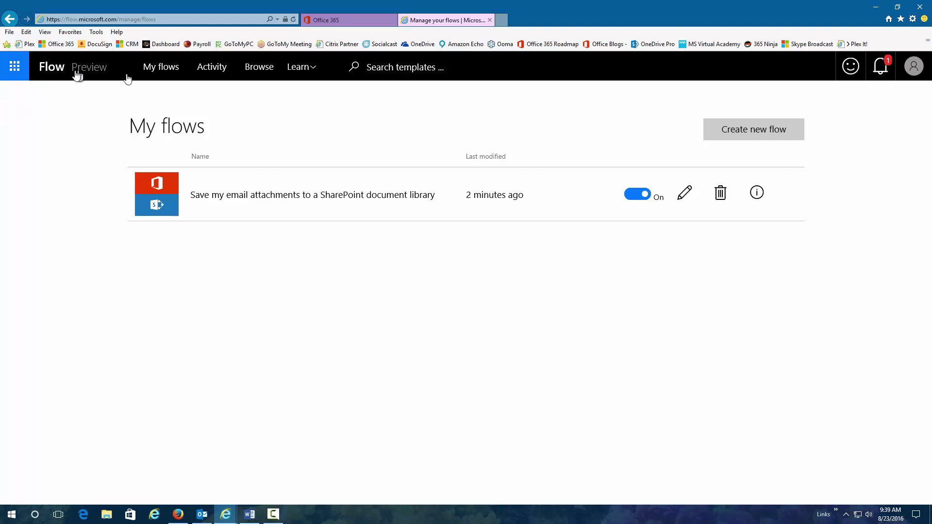
click(212, 69)
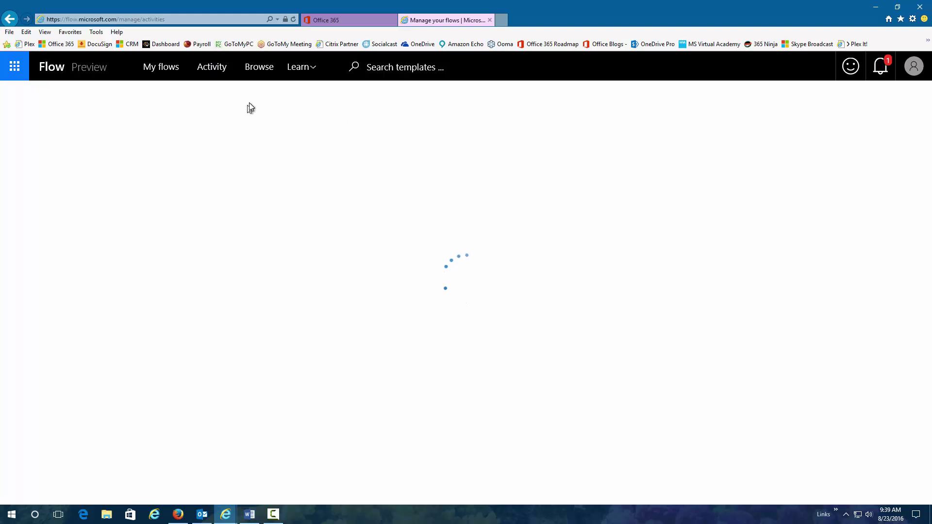
- Review the email attachments flow's run list, visit My flows, then return to Activity
scroll(289, 173, down, 3)
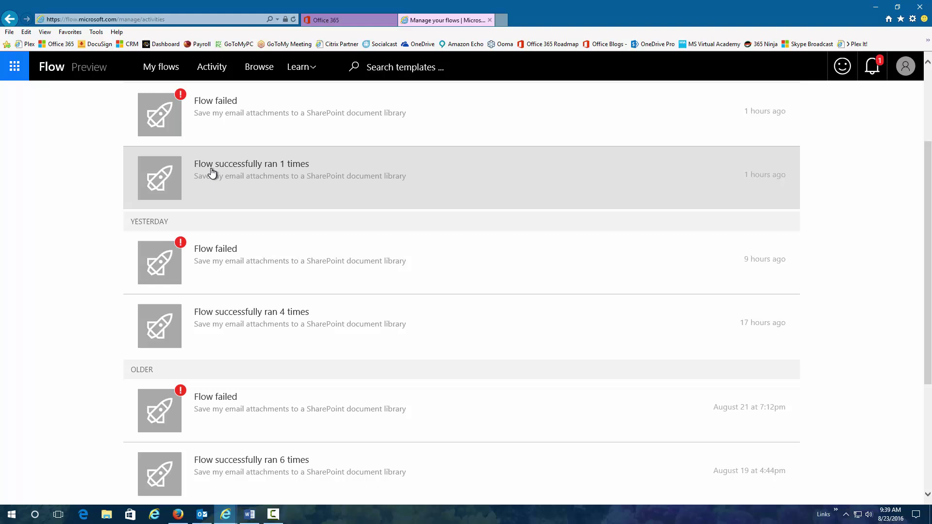
scroll(422, 285, down, 4)
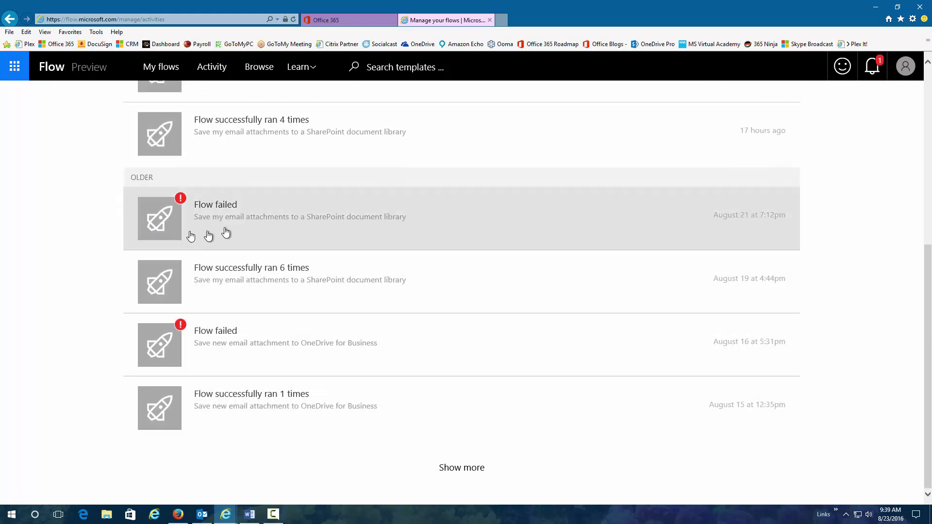
click(203, 210)
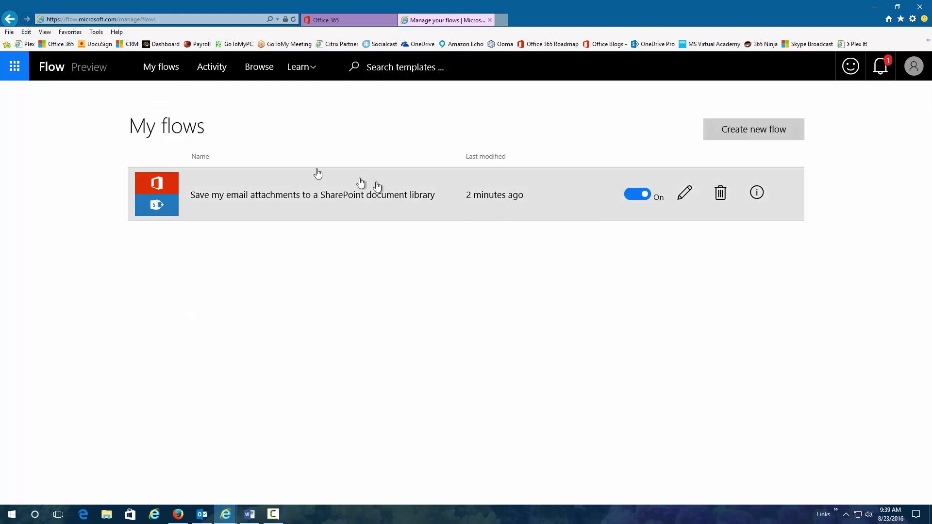
click(217, 78)
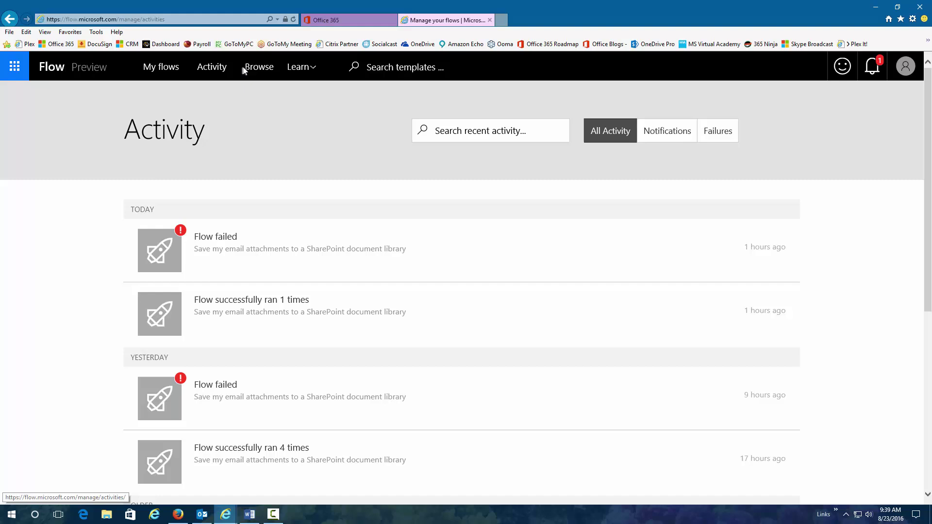
- Browse the templates gallery, then view the Microsoft Flow documentation from Learn
click(270, 71)
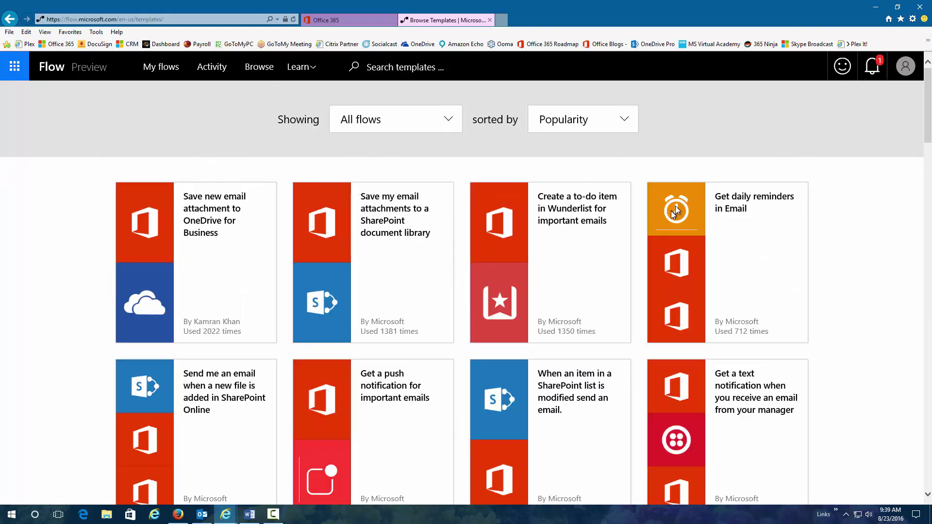
click(293, 72)
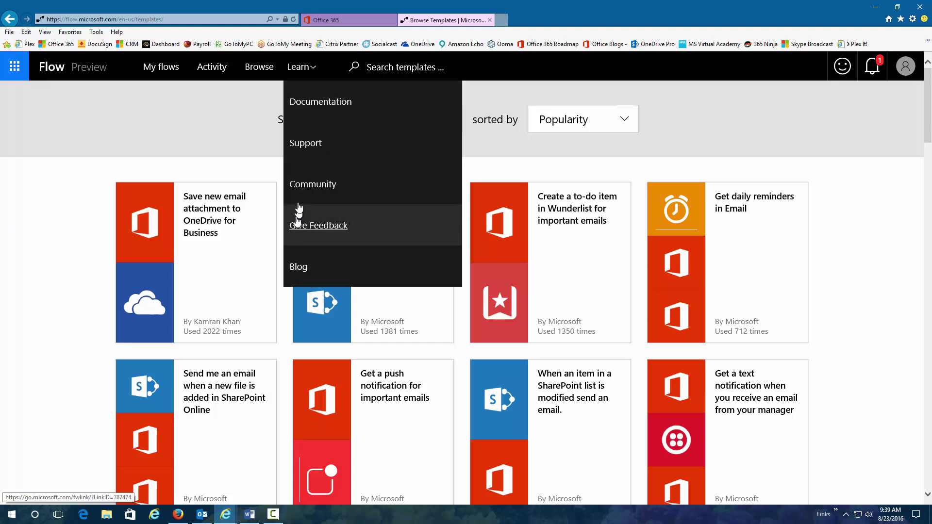
click(315, 103)
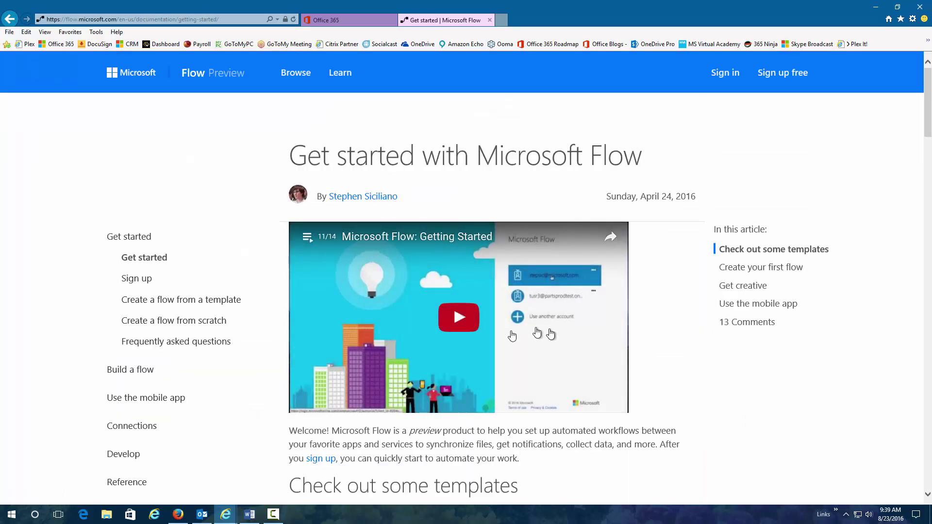
scroll(744, 354, down, 3)
scroll(742, 321, up, 5)
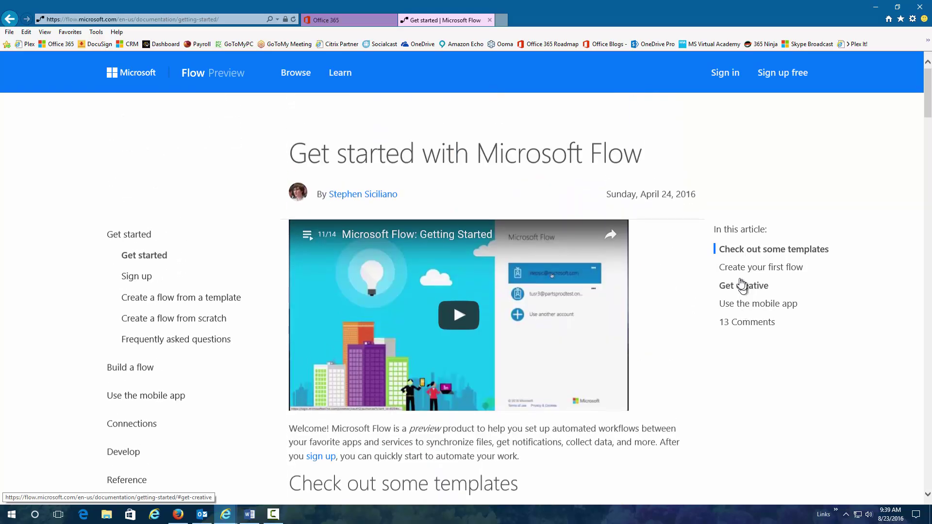
- Open the Microsoft Flow blog from Learn and scroll through its posts
click(339, 72)
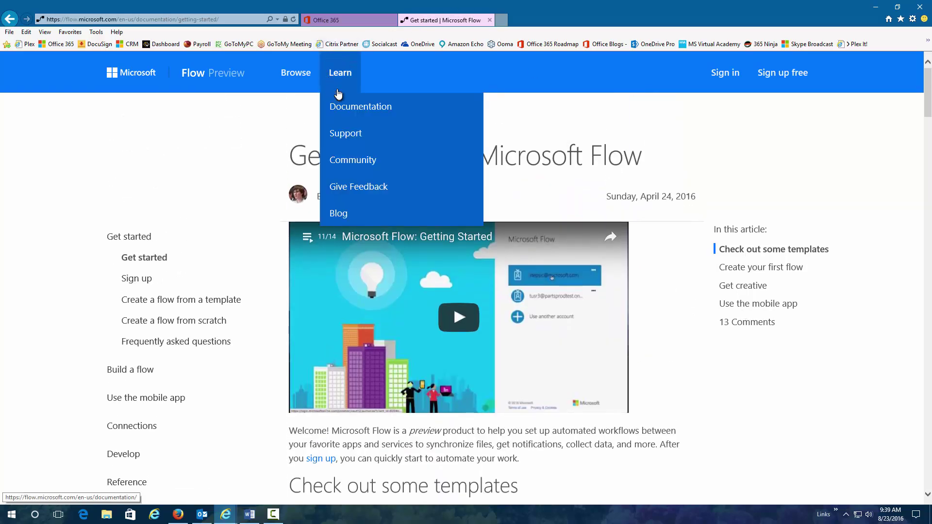
click(340, 213)
scroll(594, 287, down, 9)
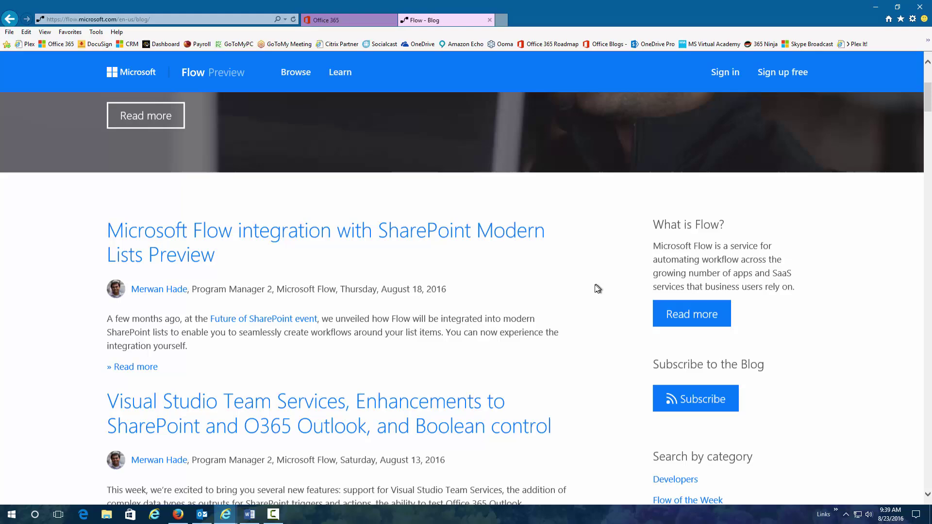
scroll(595, 295, down, 20)
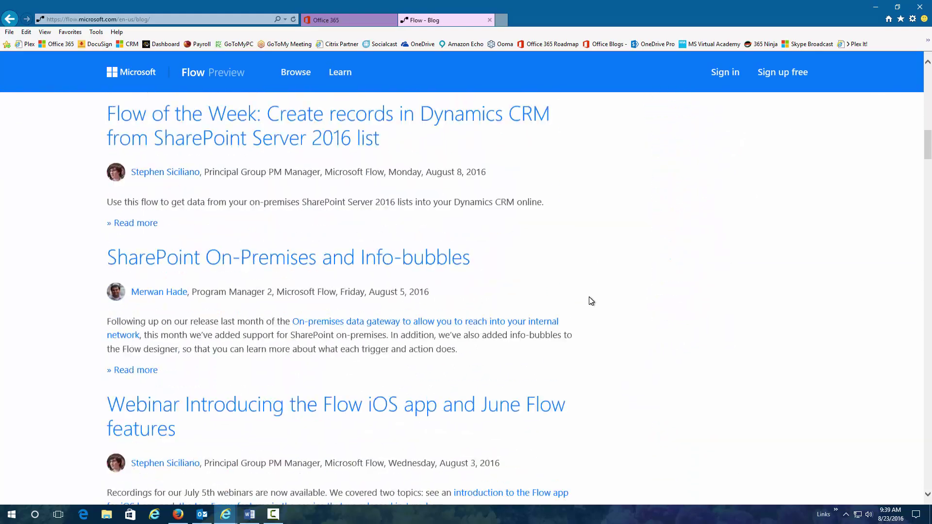